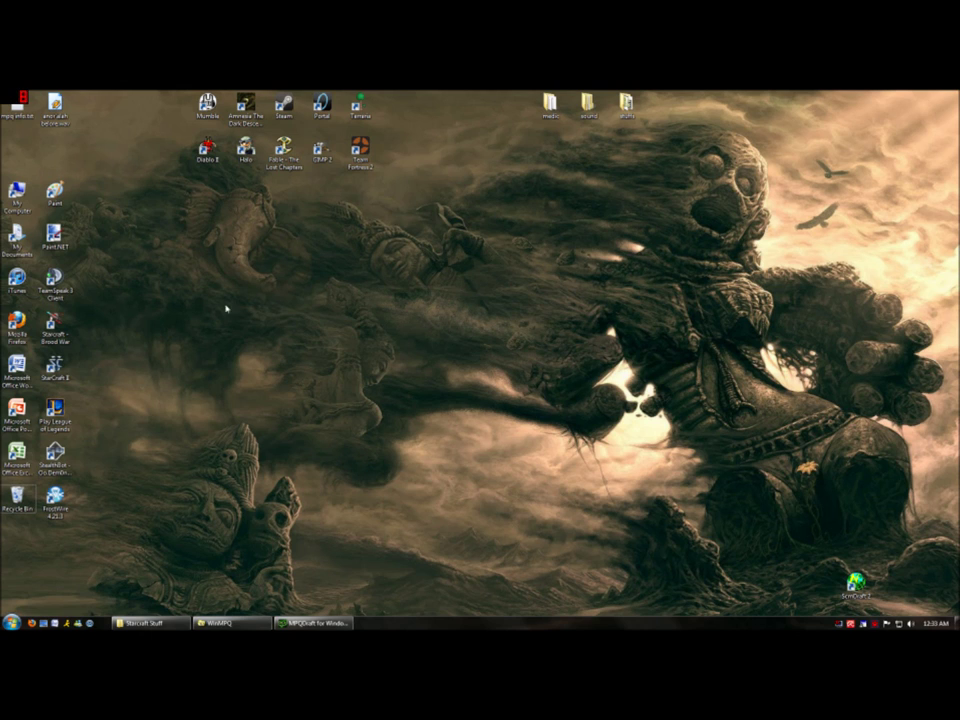
- Switch to WinMPQ and create a new MPQ archive named mod on the Desktop
{"action": "left_click", "coordinate": [232, 623]}
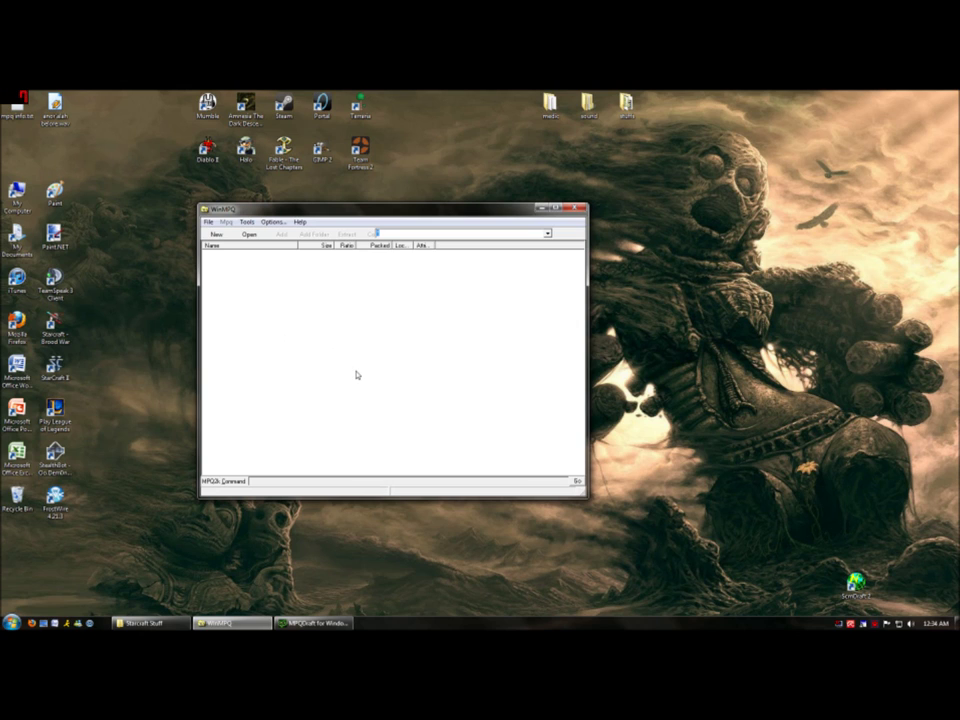
{"action": "left_click", "coordinate": [213, 235]}
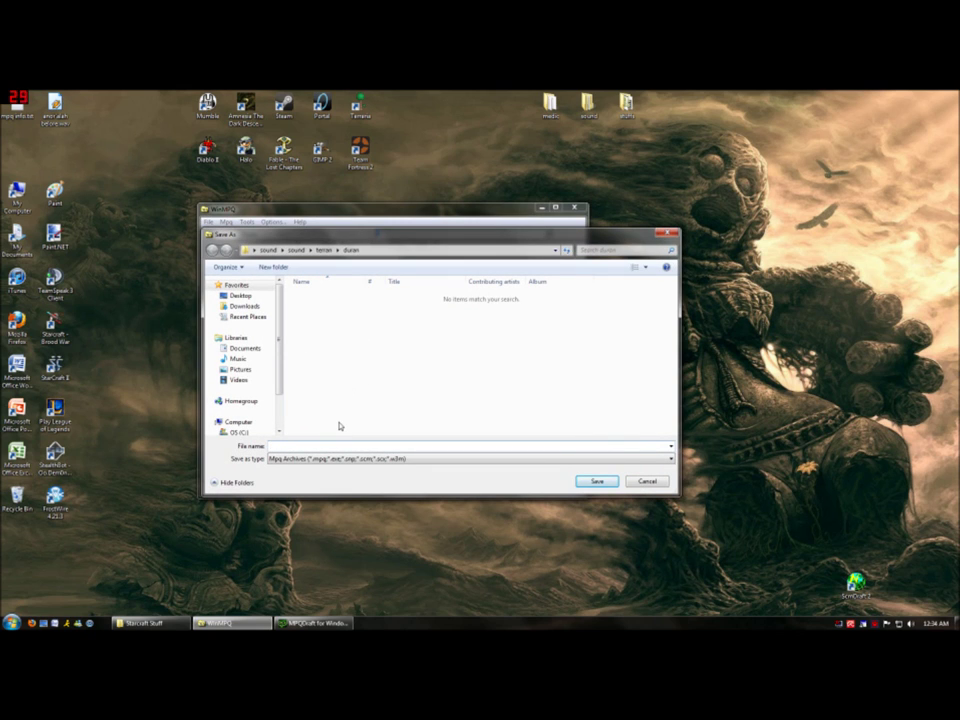
{"action": "left_click", "coordinate": [240, 295]}
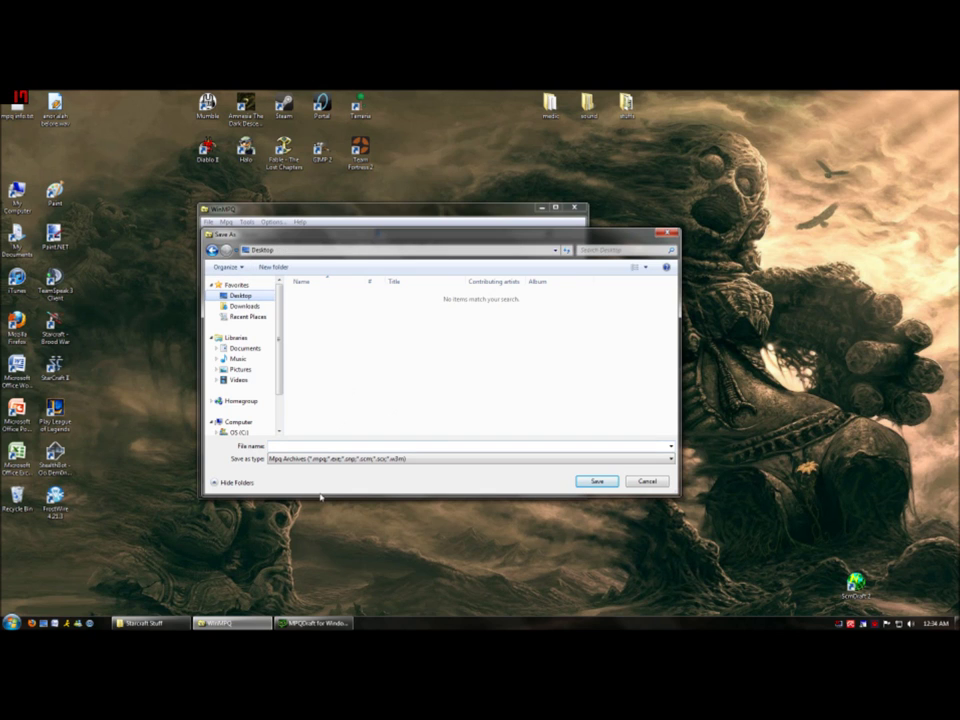
{"action": "left_click", "coordinate": [293, 446]}
{"action": "type", "text": "mod"}
{"action": "key", "text": "Return"}
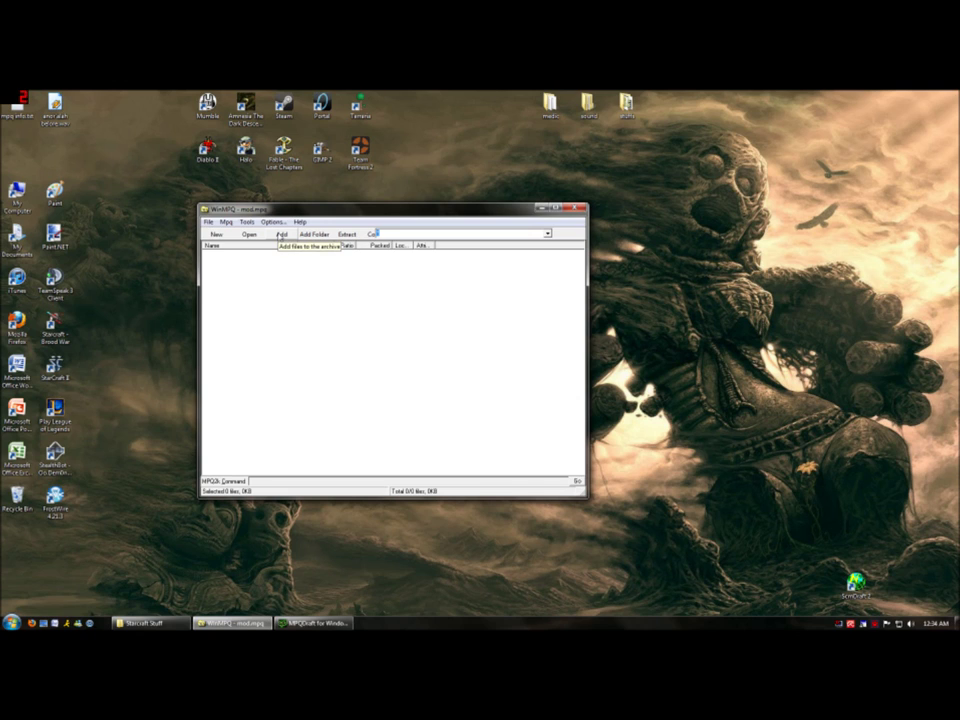
- Open the StarDat.mpq archive from the Starcraft folder in Program Files (x86) on the C: drive
{"action": "left_click", "coordinate": [209, 222]}
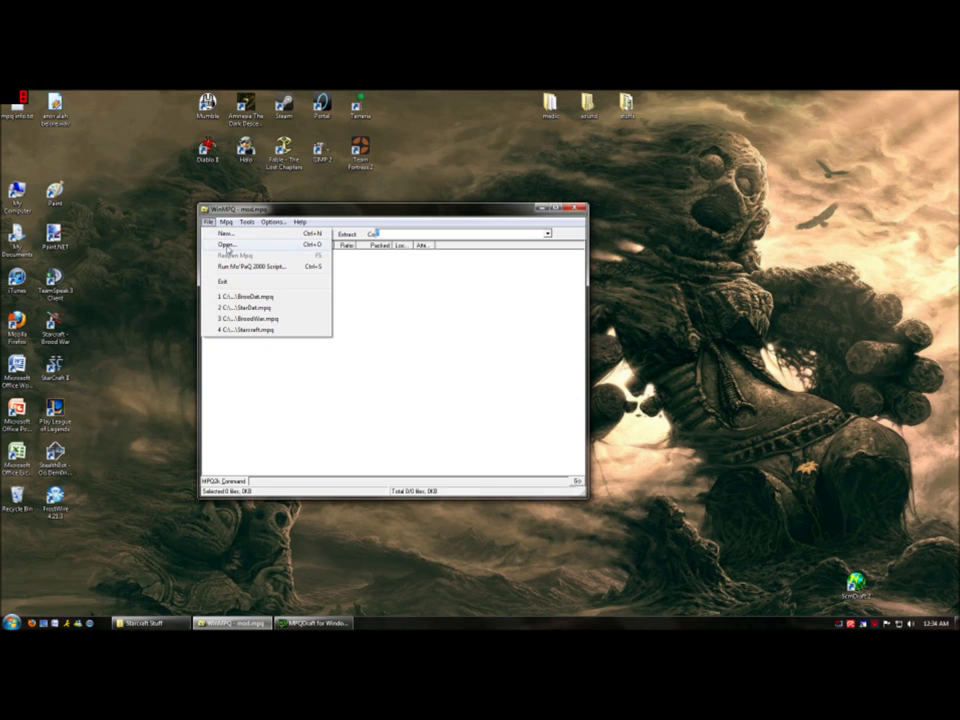
{"action": "left_click", "coordinate": [228, 245]}
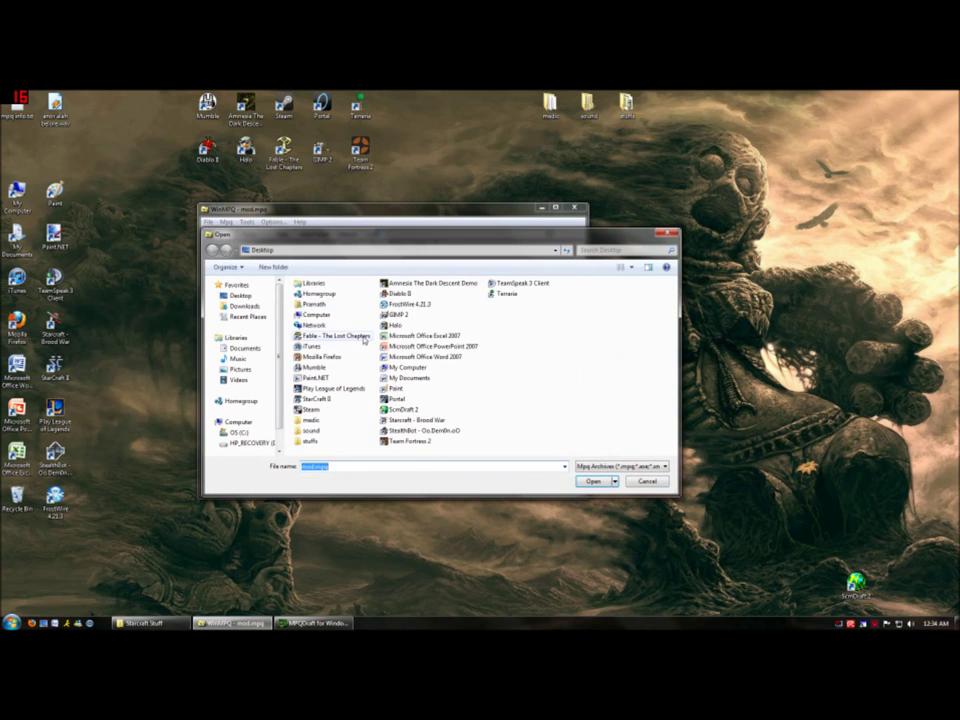
{"action": "left_click", "coordinate": [238, 430]}
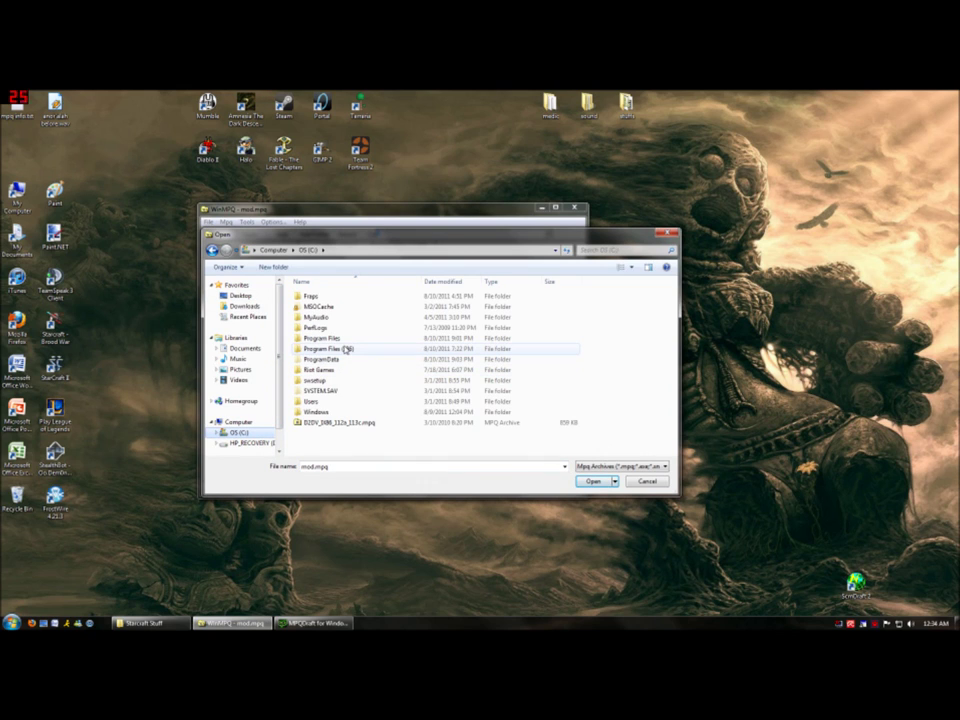
{"action": "left_click", "coordinate": [345, 349]}
{"action": "double_click", "coordinate": [345, 349]}
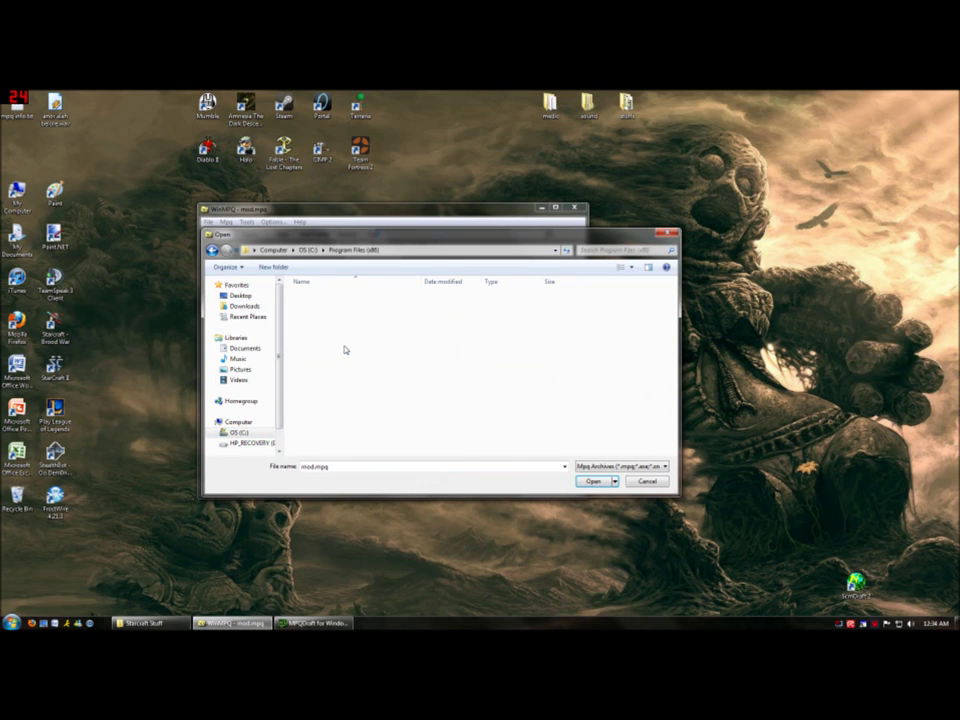
{"action": "scroll", "coordinate": [350, 360], "scroll_direction": "down", "scroll_amount": 10}
{"action": "scroll", "coordinate": [357, 372], "scroll_direction": "down", "scroll_amount": 2}
{"action": "left_click", "coordinate": [350, 381]}
{"action": "double_click", "coordinate": [347, 381]}
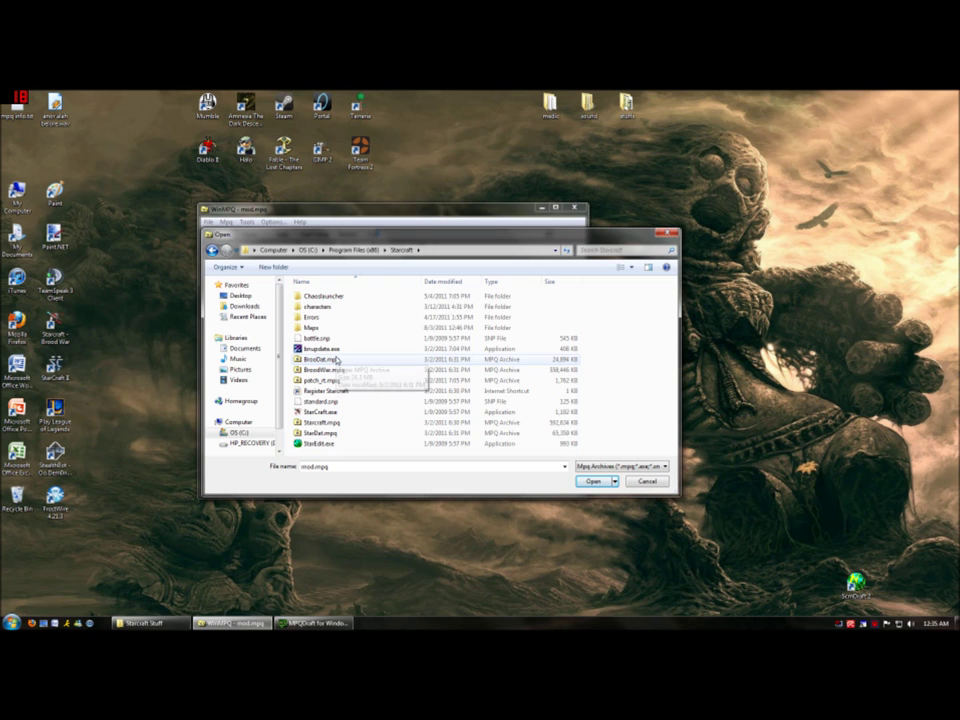
{"action": "double_click", "coordinate": [349, 433]}
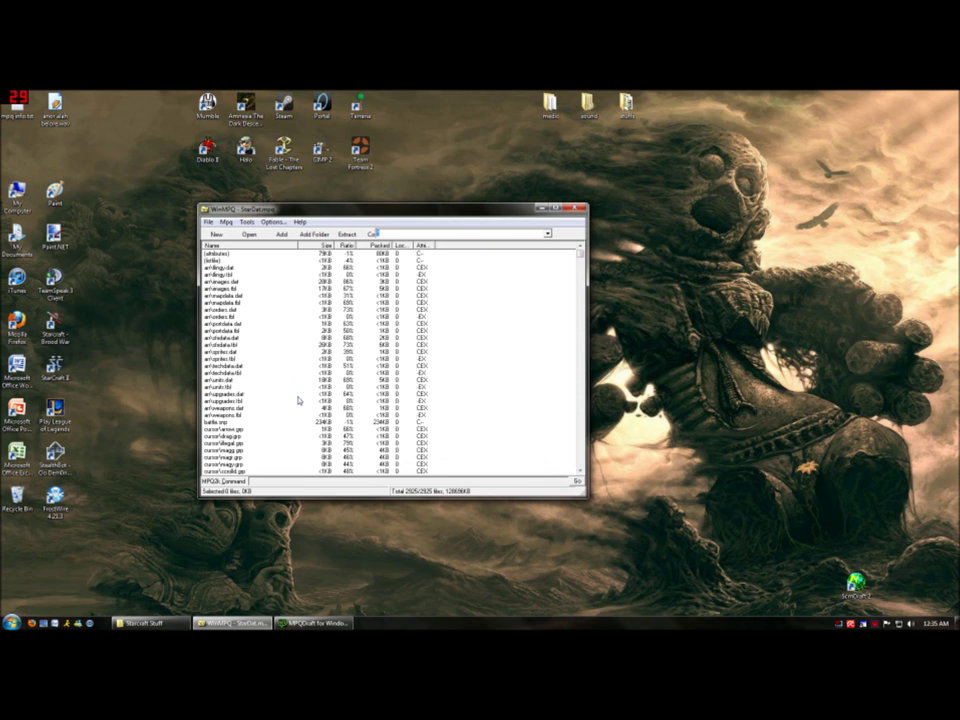
- Look through the file list of StarDat.mpq and return to its beginning
{"action": "scroll", "coordinate": [298, 401], "scroll_direction": "down", "scroll_amount": 6}
{"action": "scroll", "coordinate": [298, 401], "scroll_direction": "down", "scroll_amount": 13}
{"action": "scroll", "coordinate": [298, 401], "scroll_direction": "up", "scroll_amount": 13}
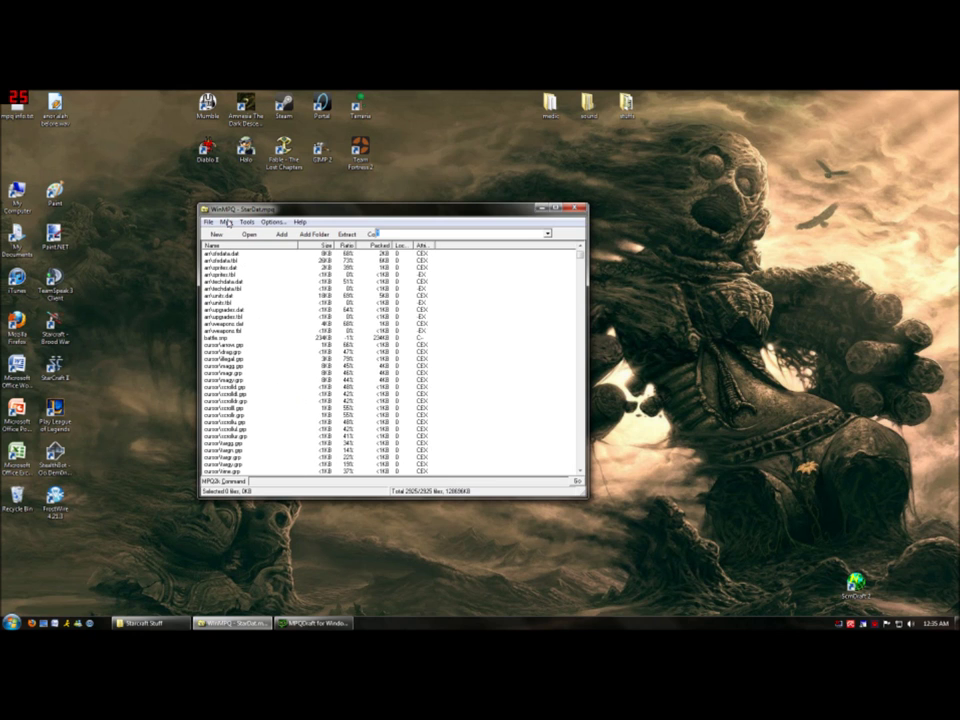
{"action": "scroll", "coordinate": [230, 408], "scroll_direction": "down", "scroll_amount": 15}
{"action": "scroll", "coordinate": [230, 405], "scroll_direction": "down", "scroll_amount": 15}
{"action": "scroll", "coordinate": [229, 398], "scroll_direction": "down", "scroll_amount": 20}
{"action": "scroll", "coordinate": [300, 360], "scroll_direction": "up", "scroll_amount": 10}
{"action": "scroll", "coordinate": [390, 360], "scroll_direction": "up", "scroll_amount": 15}
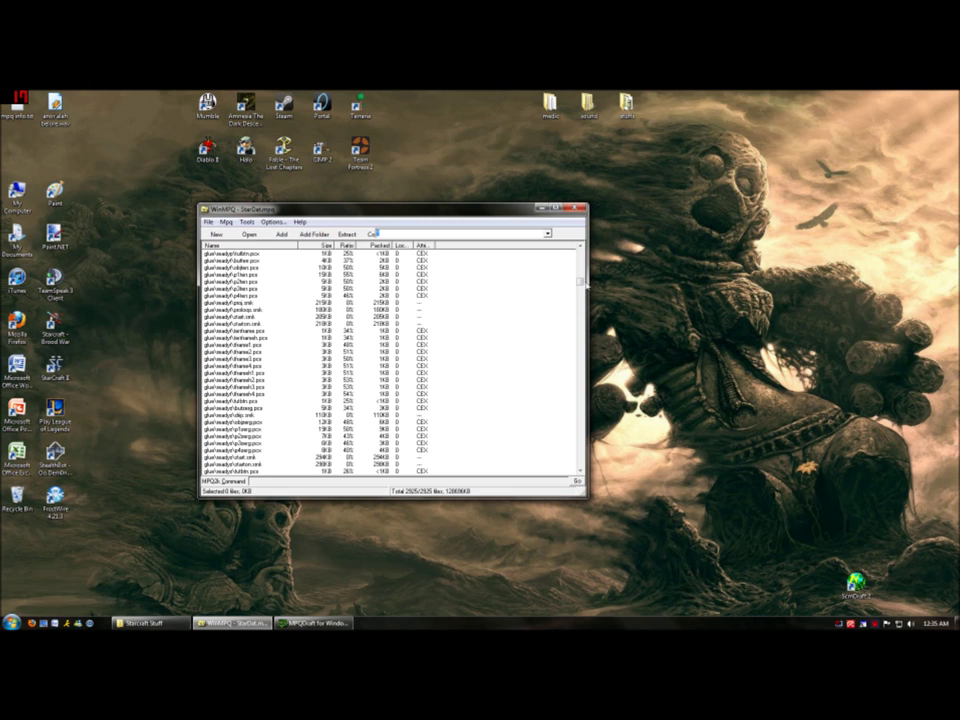
{"action": "left_click_drag", "start_coordinate": [584, 283], "coordinate": [571, 254]}
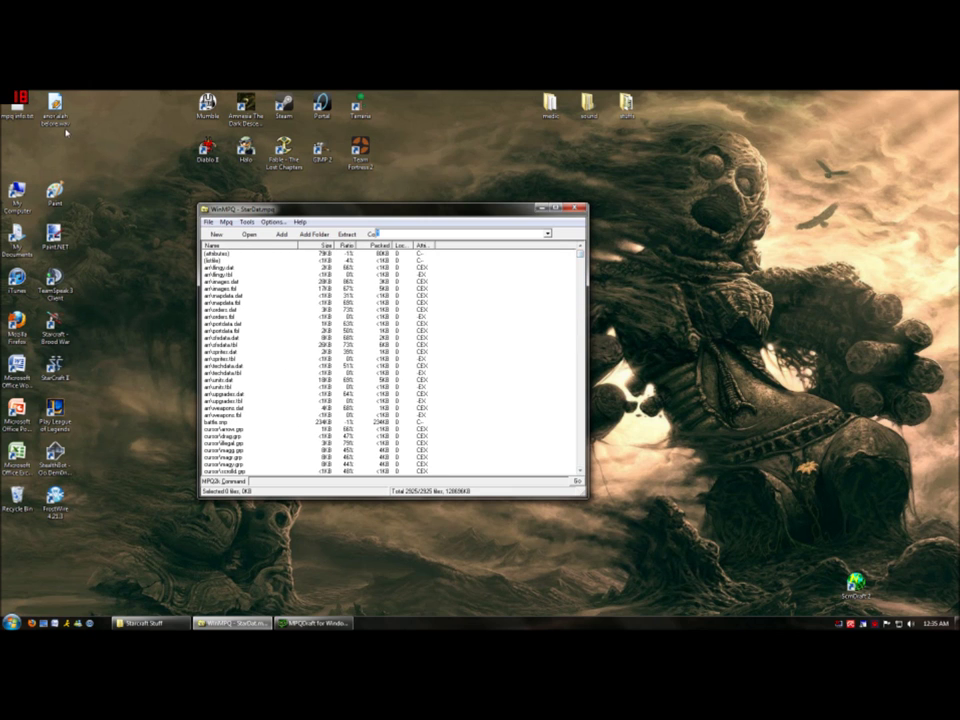
- Read the archive notes in mpq info.txt on the desktop, close them, and open the recent BroodWar.mpq archive
{"action": "double_click", "coordinate": [17, 103]}
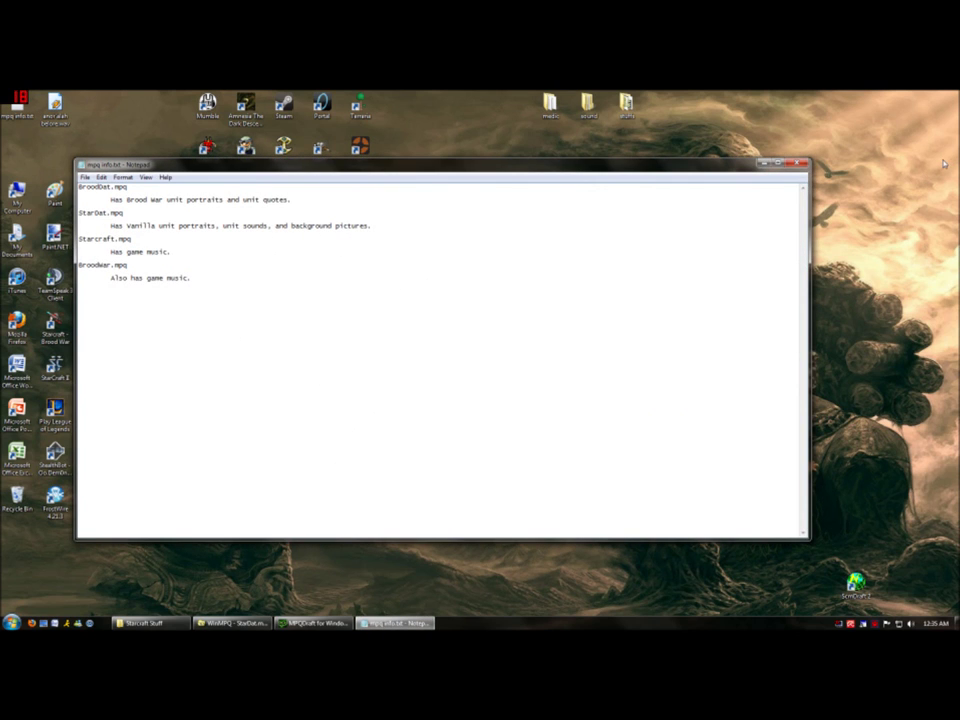
{"action": "key", "text": "alt+F4"}
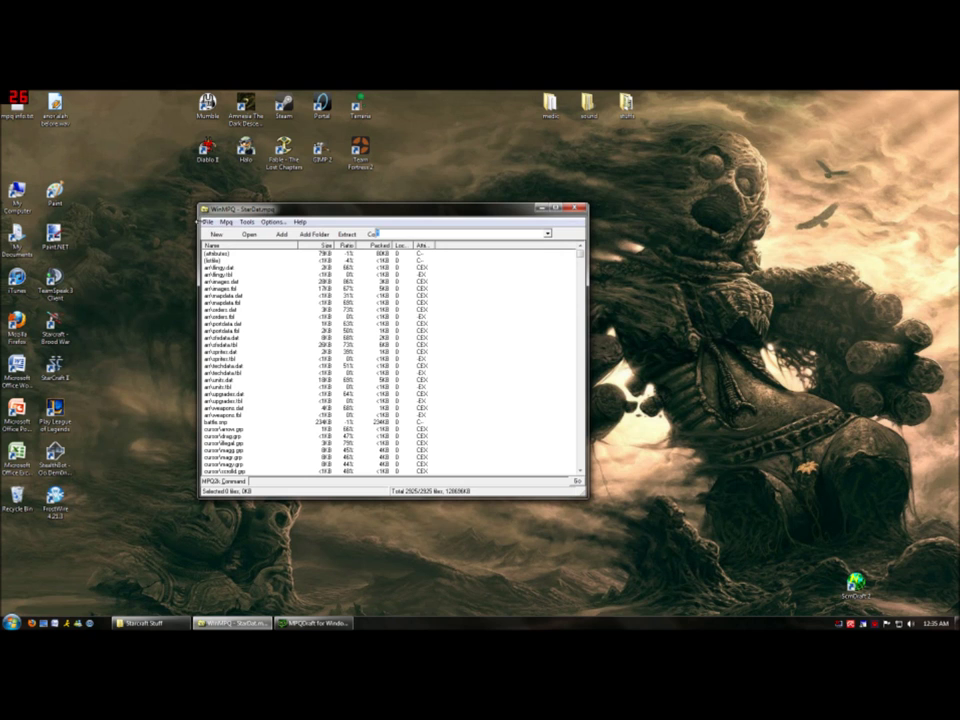
{"action": "left_click", "coordinate": [206, 221]}
{"action": "left_click", "coordinate": [232, 307]}
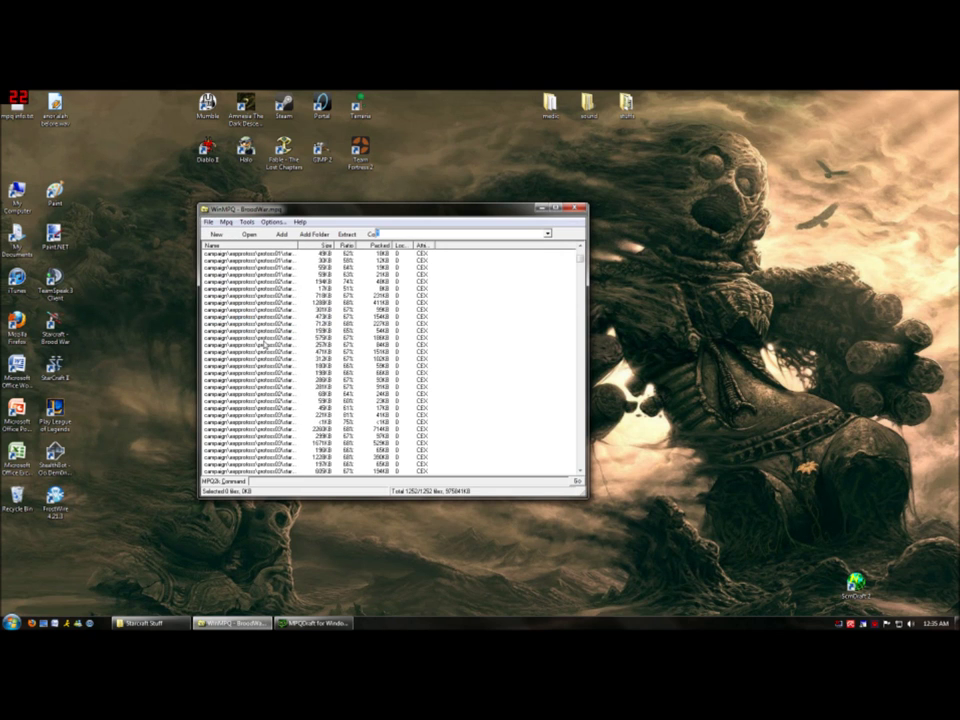
- Look through the BroodWar.mpq file list to find the music .wav files
{"action": "scroll", "coordinate": [266, 352], "scroll_direction": "down", "scroll_amount": 20}
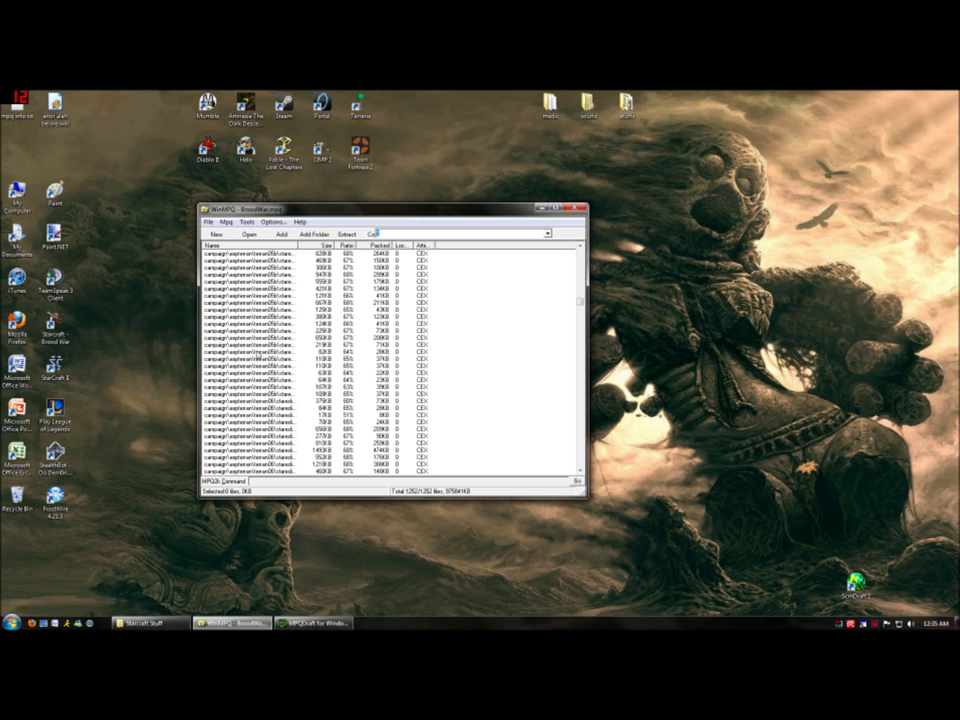
{"action": "scroll", "coordinate": [258, 379], "scroll_direction": "down", "scroll_amount": 20}
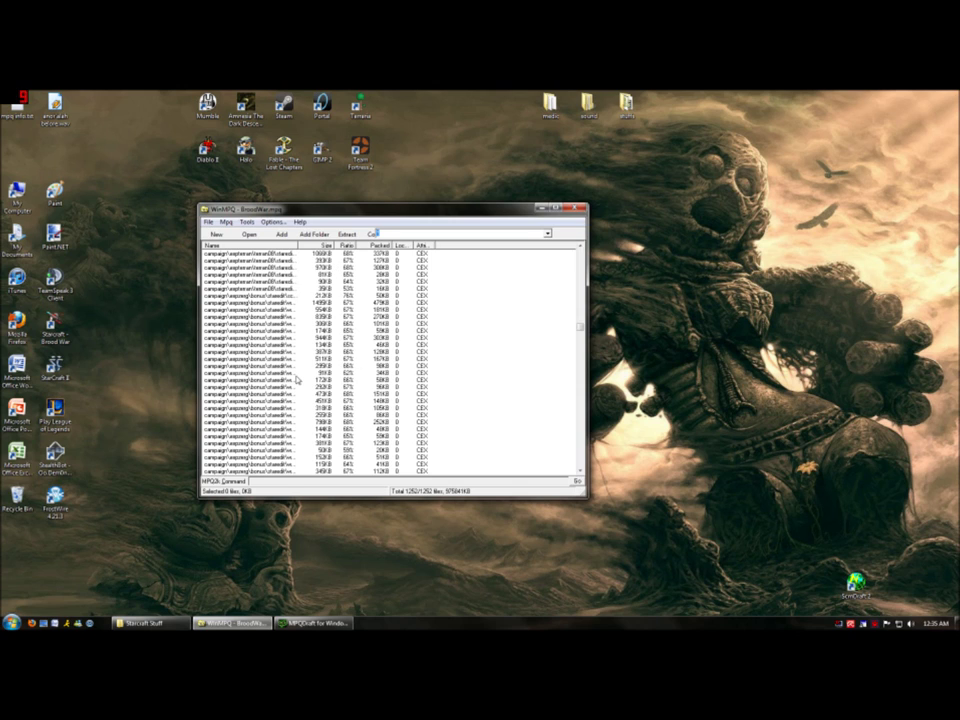
{"action": "scroll", "coordinate": [318, 295], "scroll_direction": "down", "scroll_amount": 10}
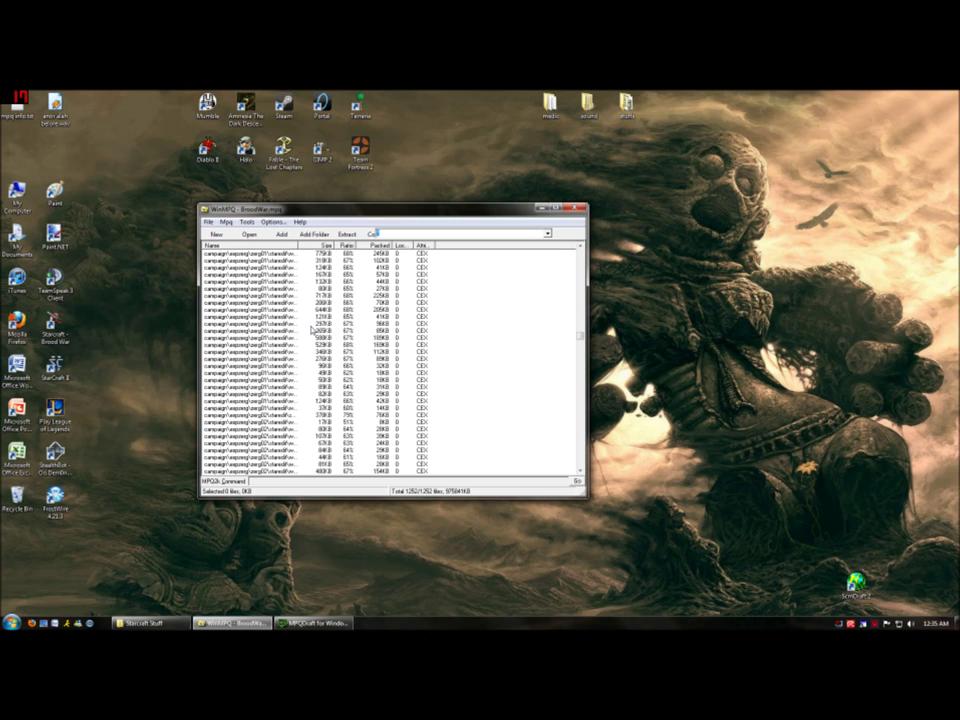
{"action": "scroll", "coordinate": [312, 330], "scroll_direction": "down", "scroll_amount": 6}
{"action": "scroll", "coordinate": [312, 330], "scroll_direction": "down", "scroll_amount": 20}
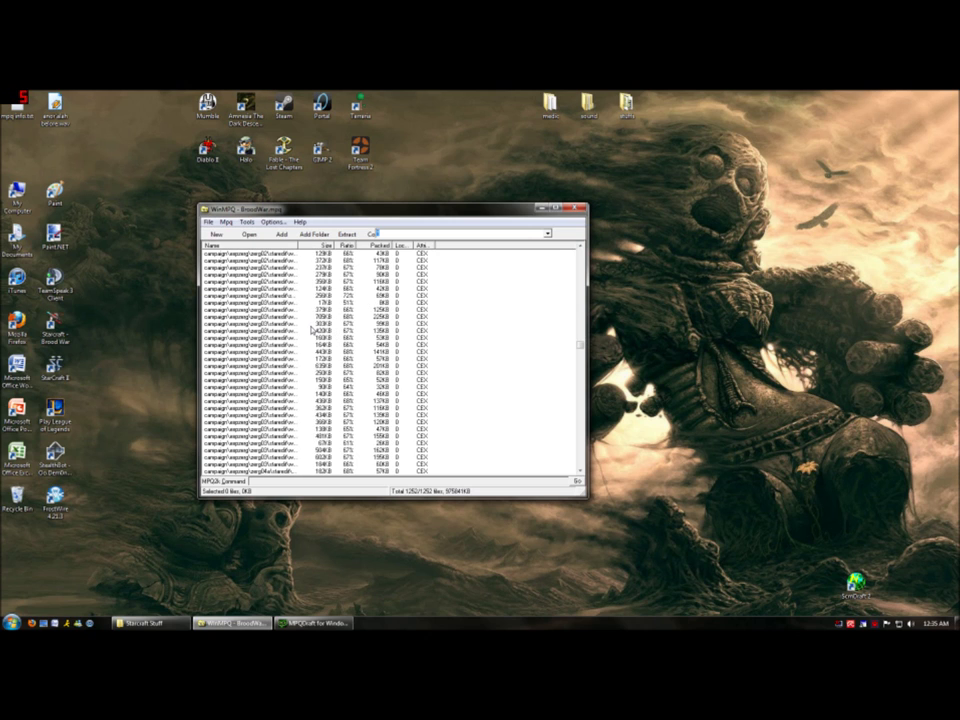
{"action": "scroll", "coordinate": [312, 331], "scroll_direction": "down", "scroll_amount": 20}
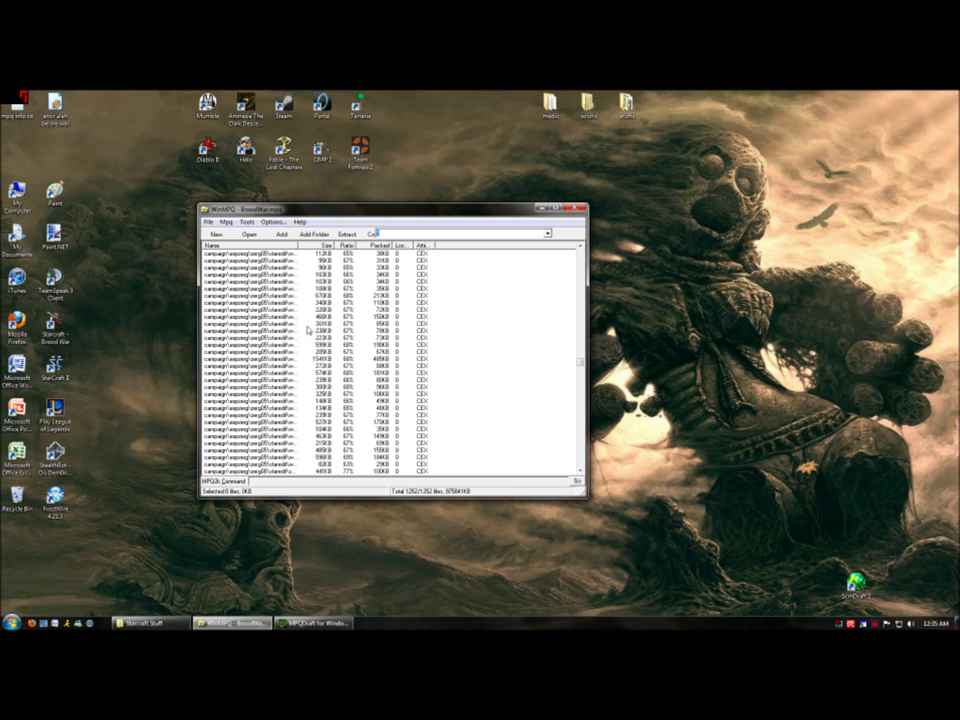
{"action": "scroll", "coordinate": [309, 328], "scroll_direction": "down", "scroll_amount": 15}
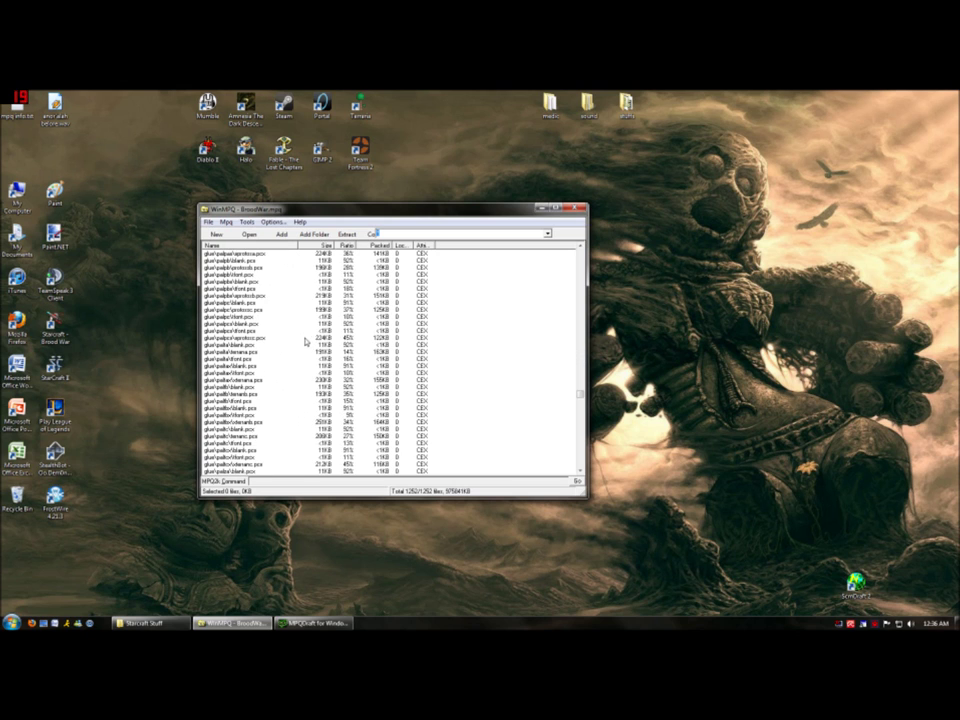
{"action": "scroll", "coordinate": [297, 343], "scroll_direction": "down", "scroll_amount": 10}
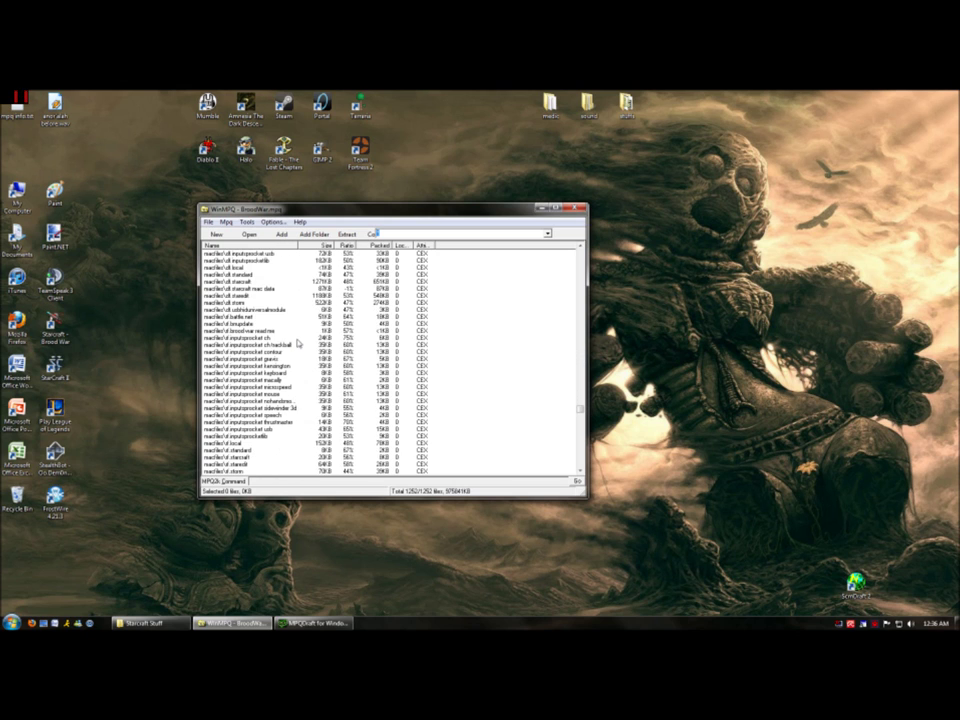
{"action": "scroll", "coordinate": [297, 343], "scroll_direction": "down", "scroll_amount": 20}
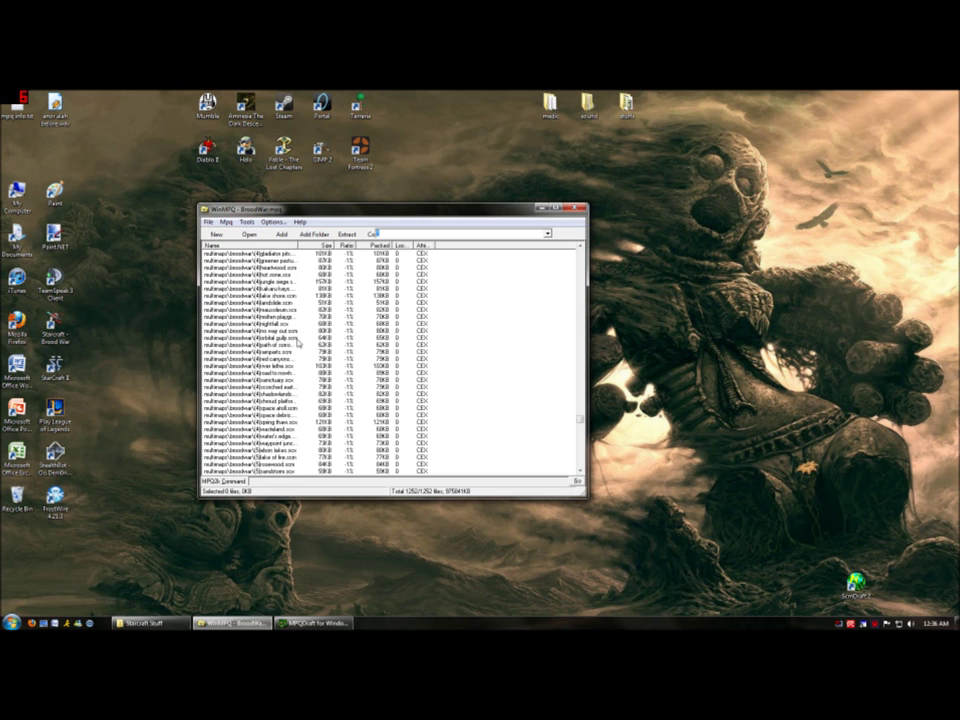
{"action": "scroll", "coordinate": [297, 343], "scroll_direction": "down", "scroll_amount": 15}
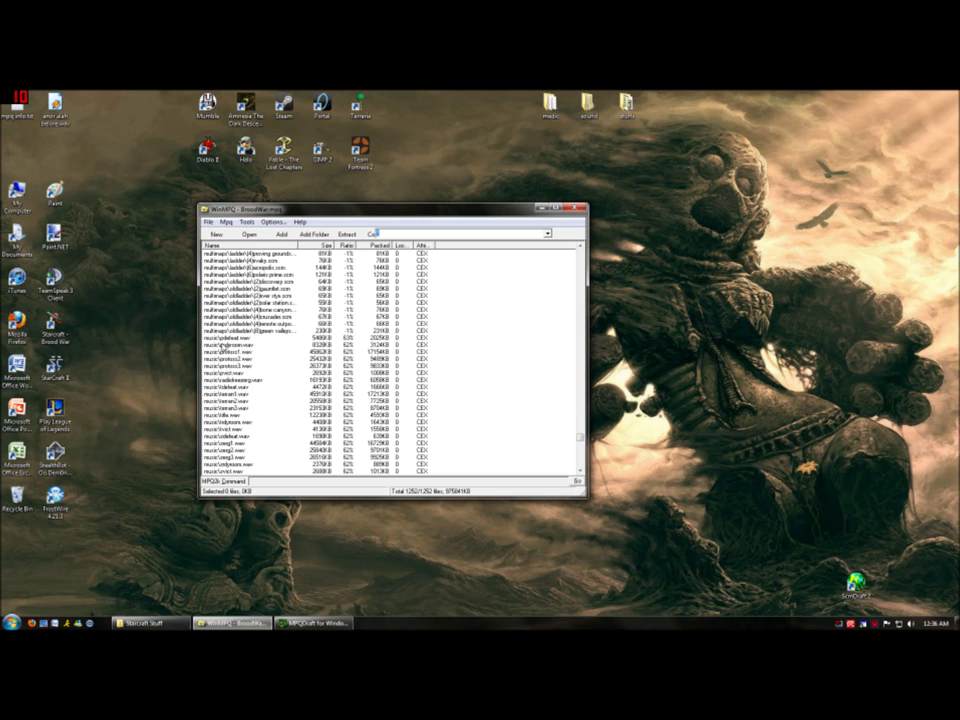
- Examine the Protoss music files, from pdefeat.wav through the protoss1 to protoss3 tracks to pvict.wav
{"action": "left_click_drag", "start_coordinate": [470, 344], "coordinate": [448, 356]}
{"action": "left_click_drag", "start_coordinate": [474, 333], "coordinate": [205, 375]}
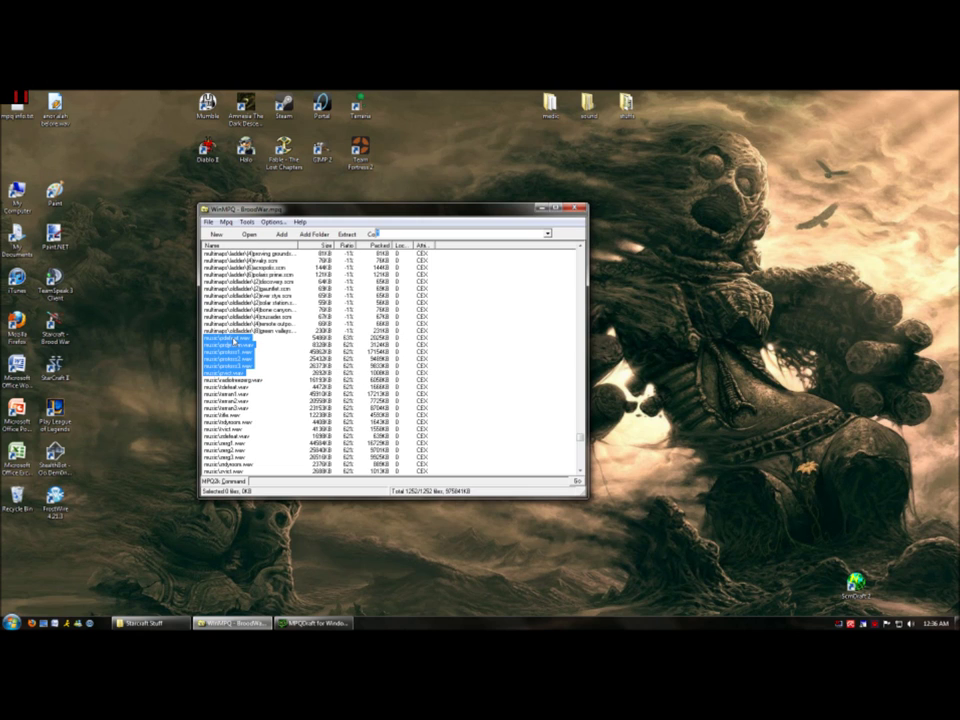
{"action": "left_click", "coordinate": [238, 346]}
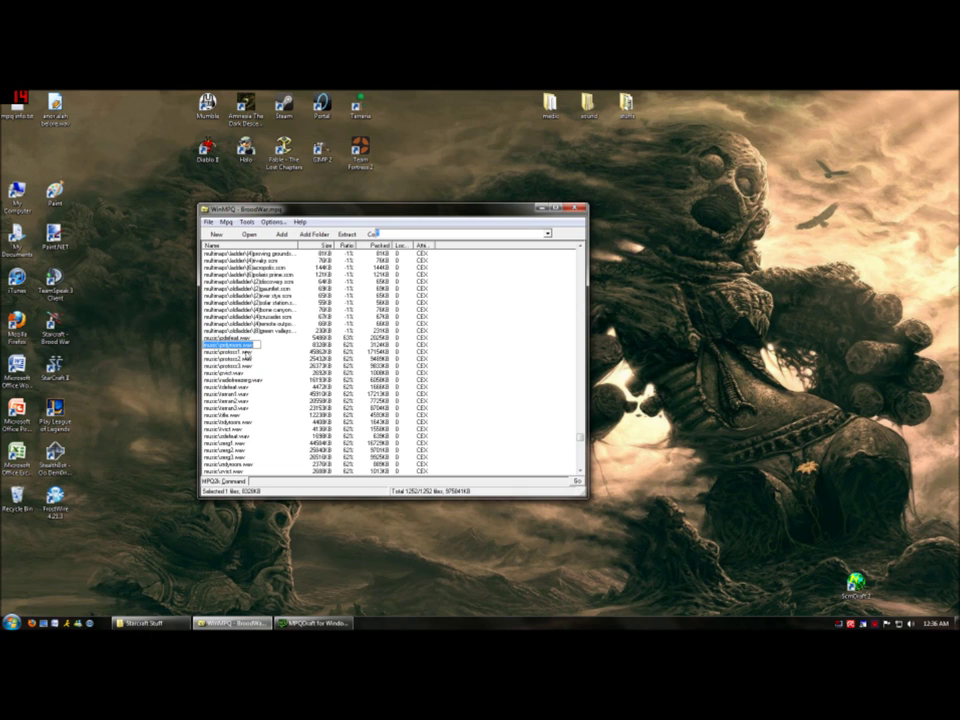
{"action": "left_click", "coordinate": [242, 352]}
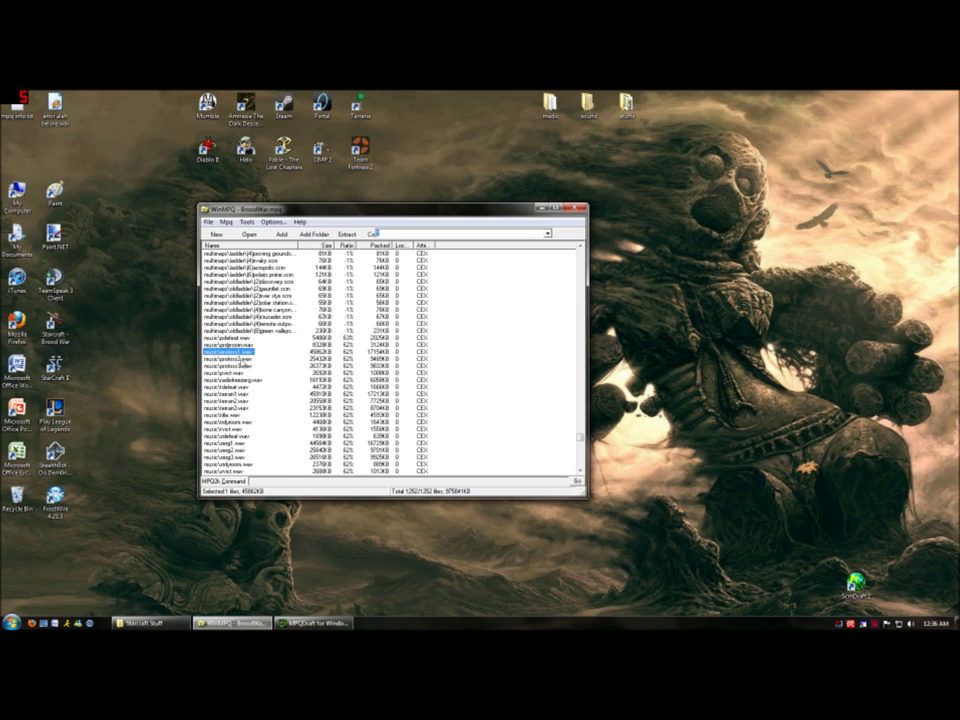
{"action": "left_click", "coordinate": [241, 360]}
{"action": "left_click", "coordinate": [243, 366]}
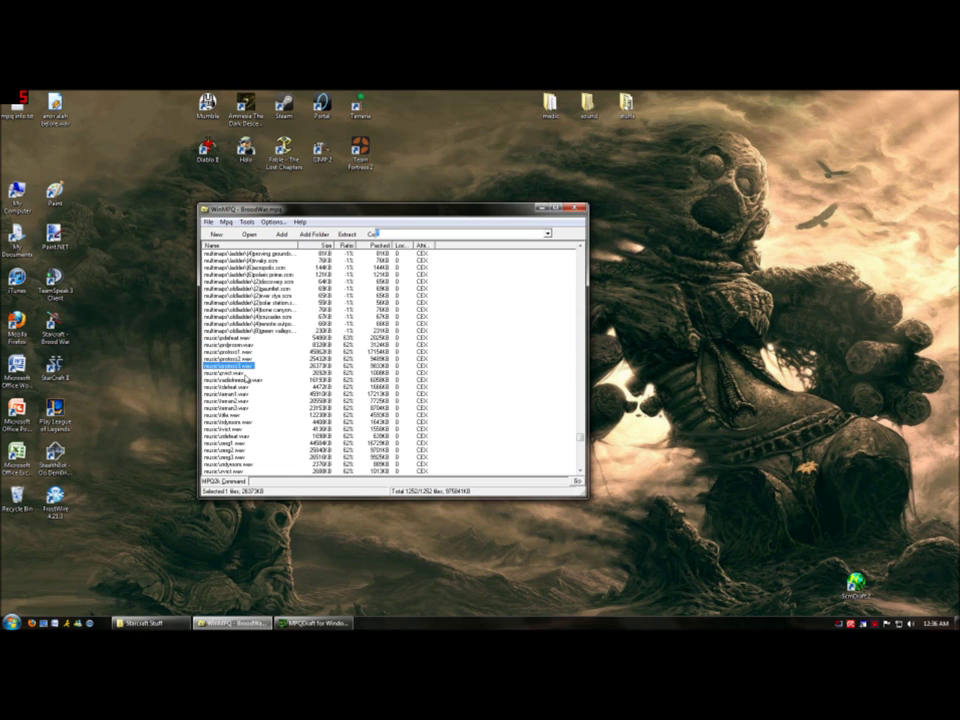
{"action": "left_click", "coordinate": [230, 373]}
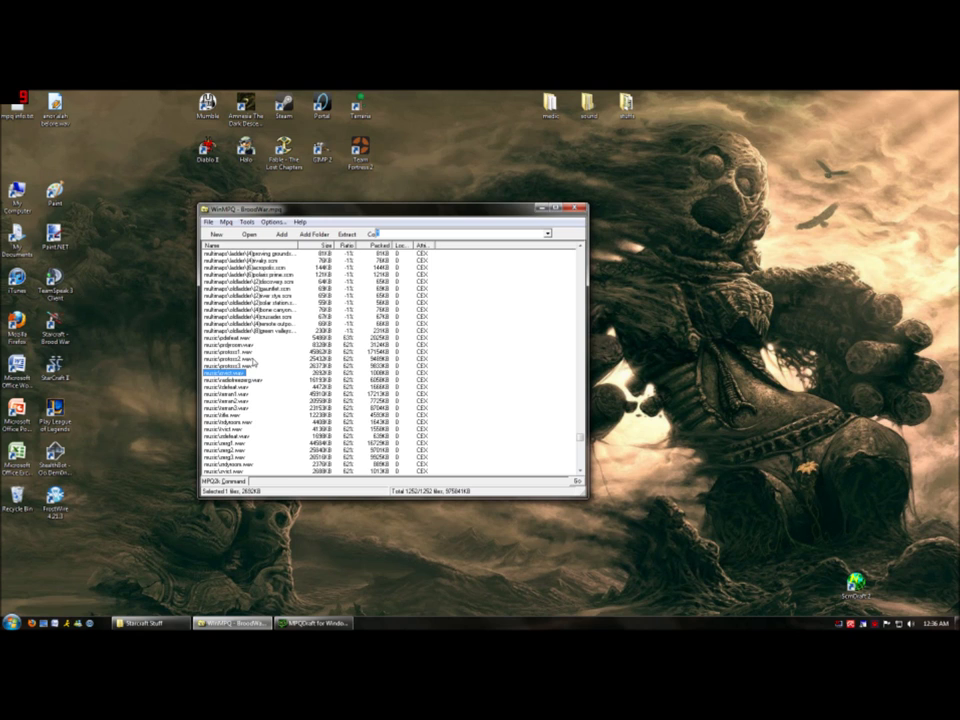
- Examine the Terran and Zerg music files and the title.wav track in the music folder
{"action": "scroll", "coordinate": [253, 363], "scroll_direction": "down", "scroll_amount": 1}
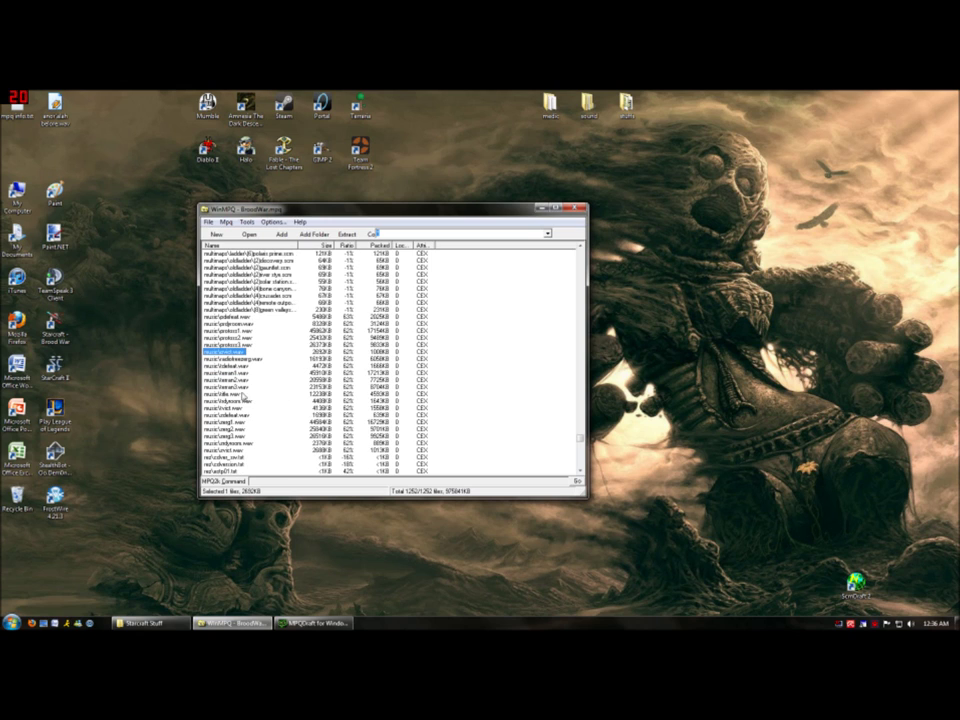
{"action": "left_click_drag", "start_coordinate": [447, 362], "coordinate": [207, 398]}
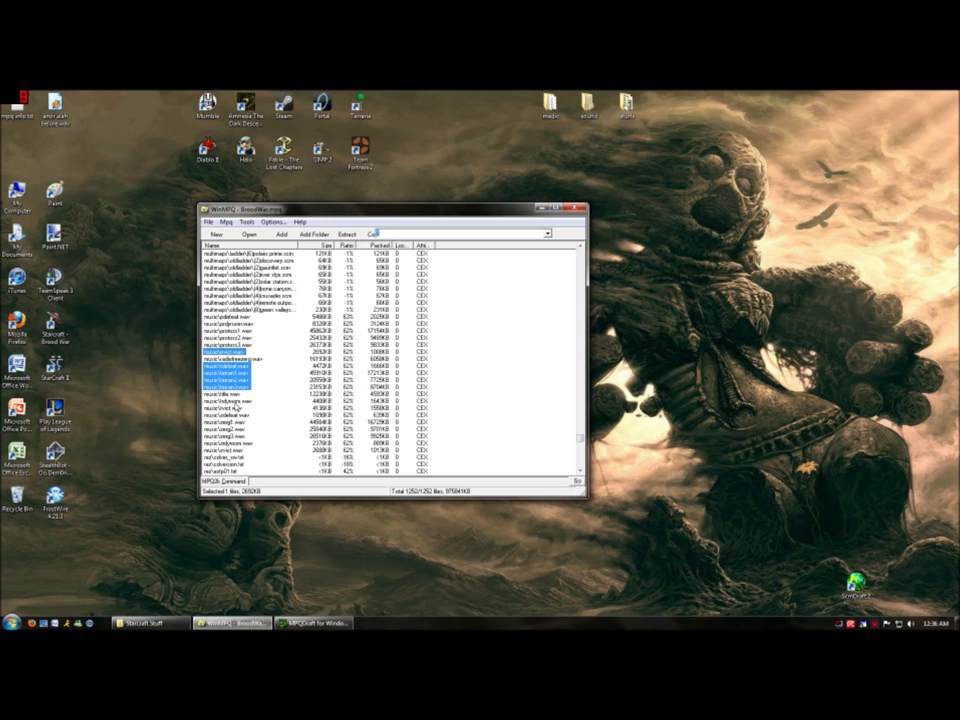
{"action": "left_click", "coordinate": [232, 402]}
{"action": "scroll", "coordinate": [250, 395], "scroll_direction": "down", "scroll_amount": 1}
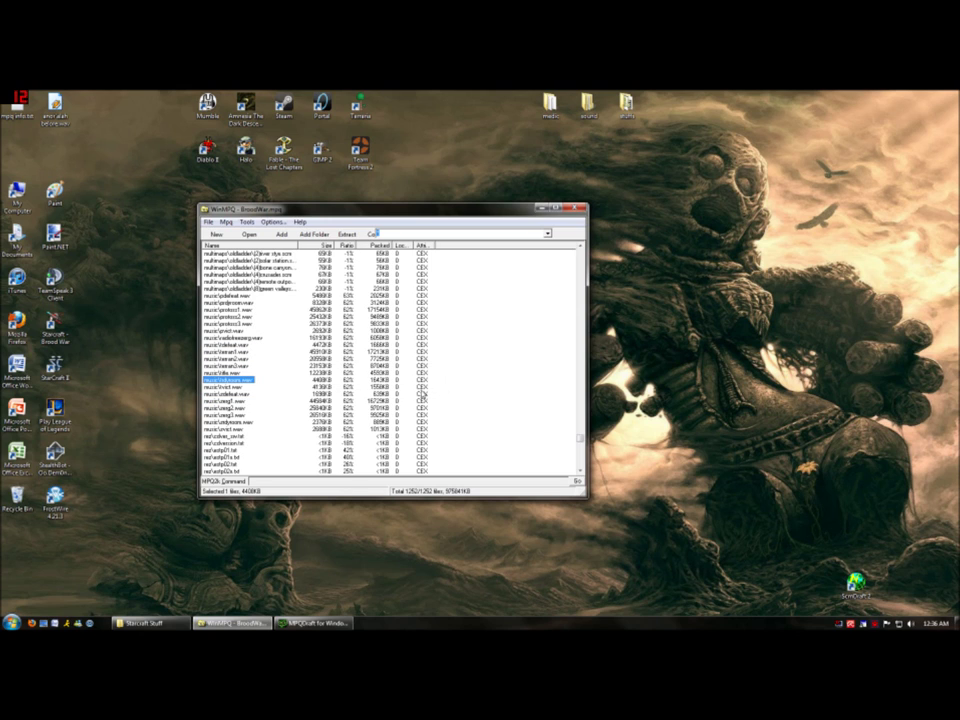
{"action": "left_click_drag", "start_coordinate": [425, 398], "coordinate": [230, 428]}
{"action": "left_click", "coordinate": [228, 373]}
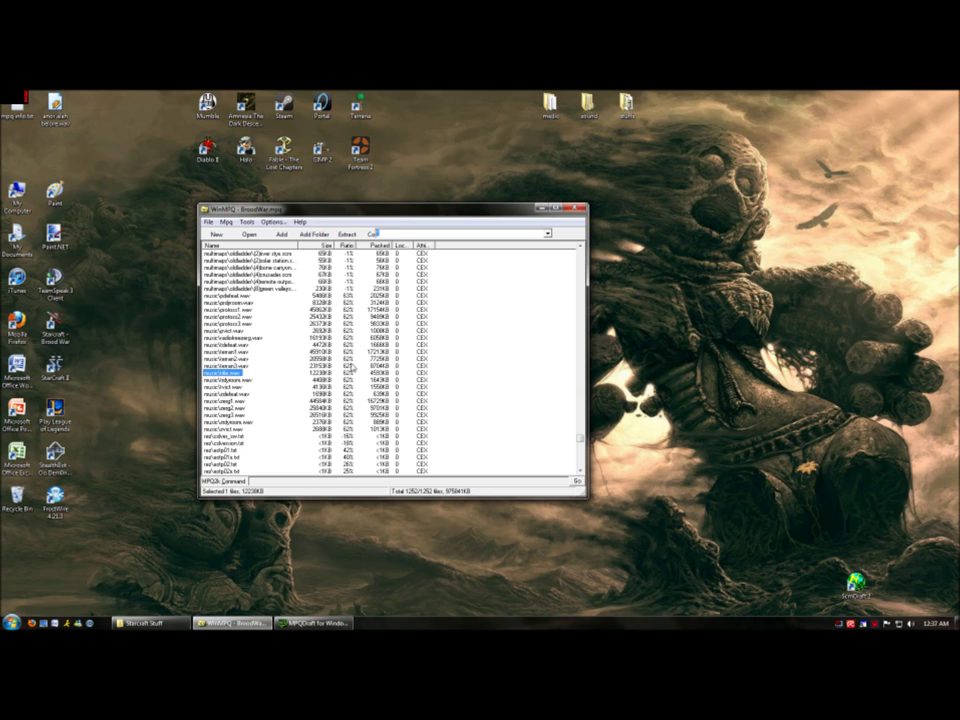
{"action": "scroll", "coordinate": [230, 345], "scroll_direction": "up", "scroll_amount": 1}
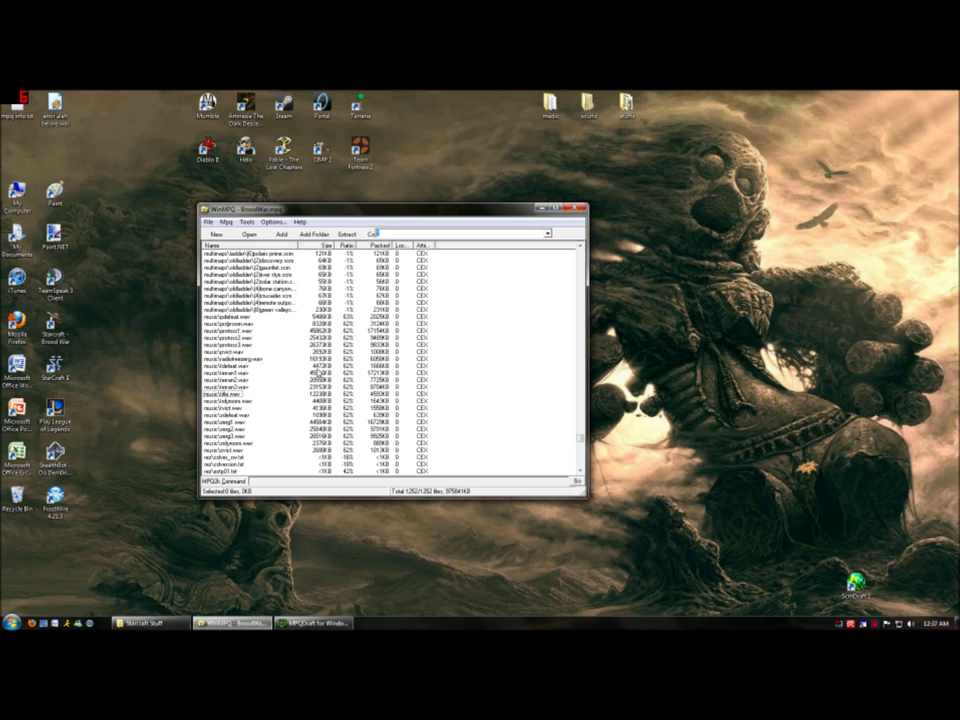
- Create a new MPQ archive named mod on the desktop
{"action": "left_click", "coordinate": [241, 326]}
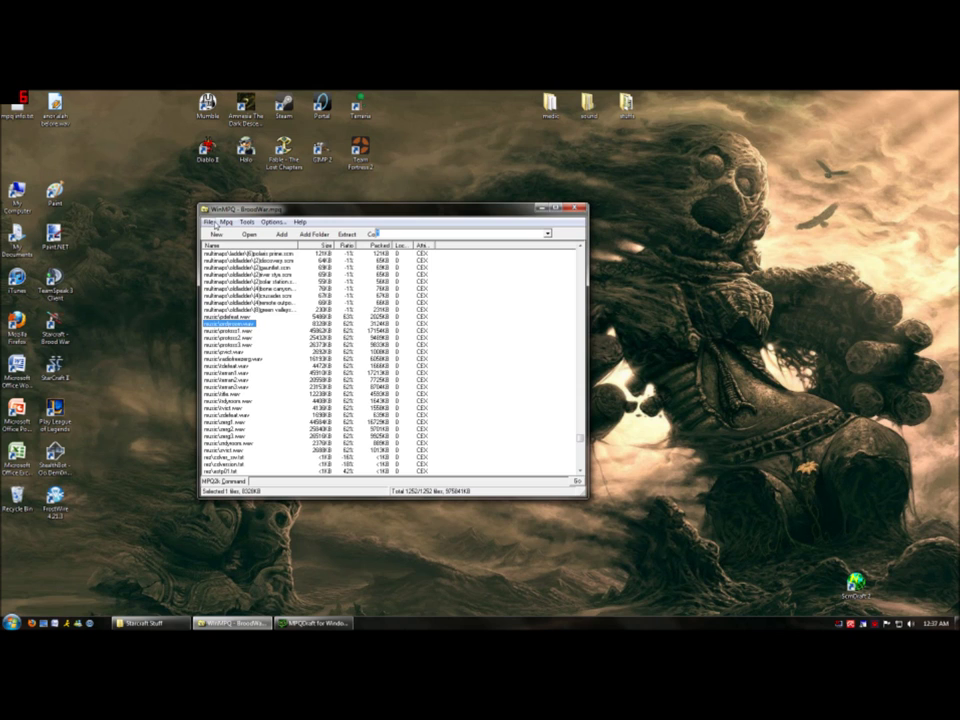
{"action": "left_click", "coordinate": [212, 223]}
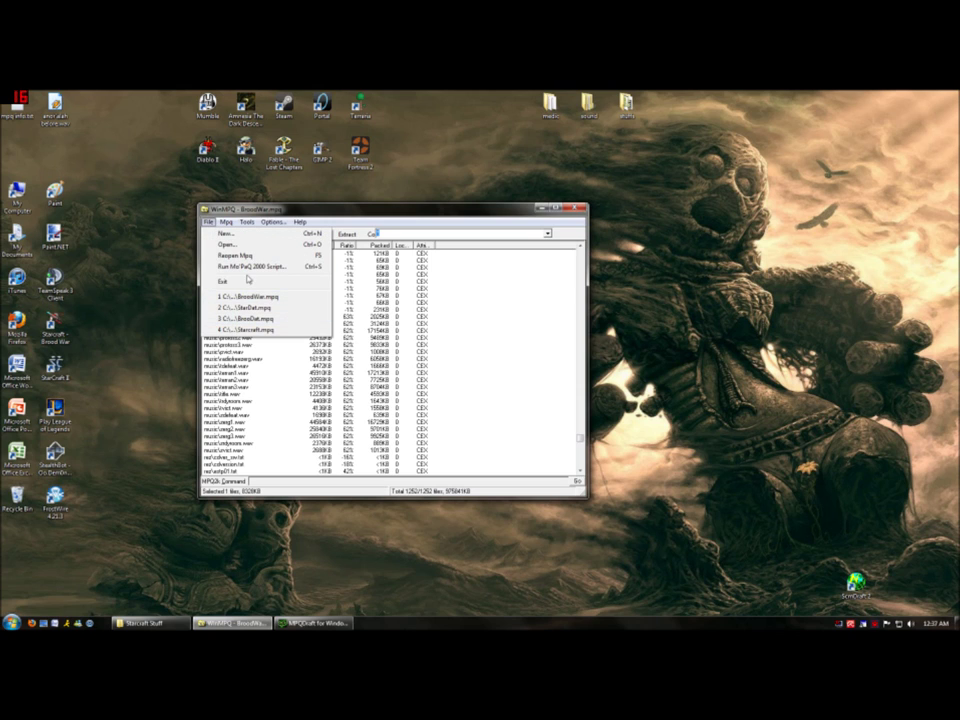
{"action": "left_click", "coordinate": [229, 246]}
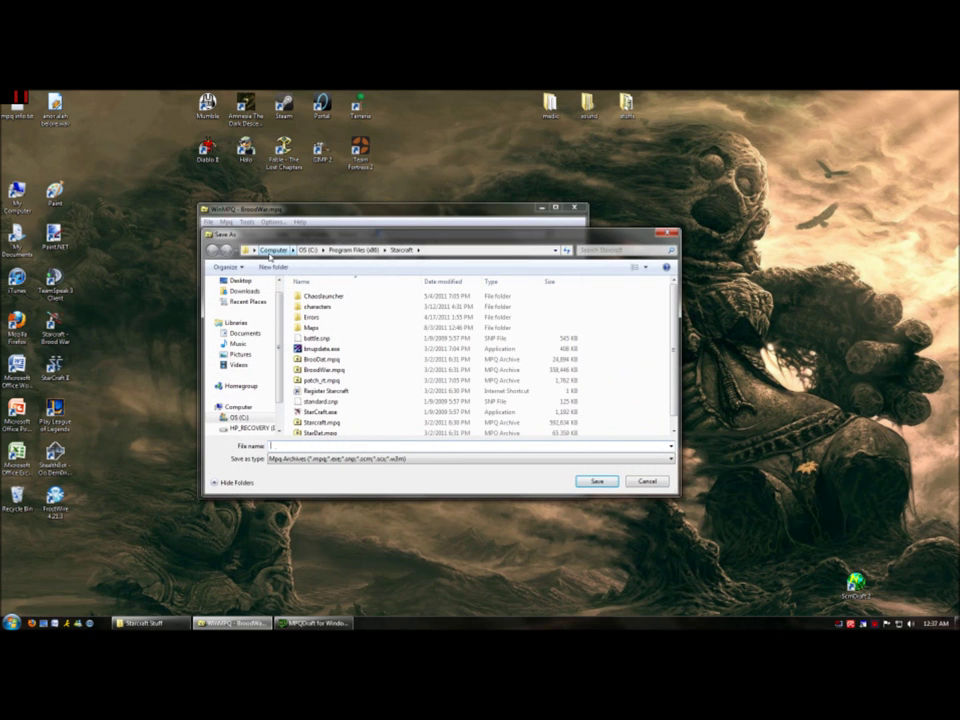
{"action": "type", "text": "mod"}
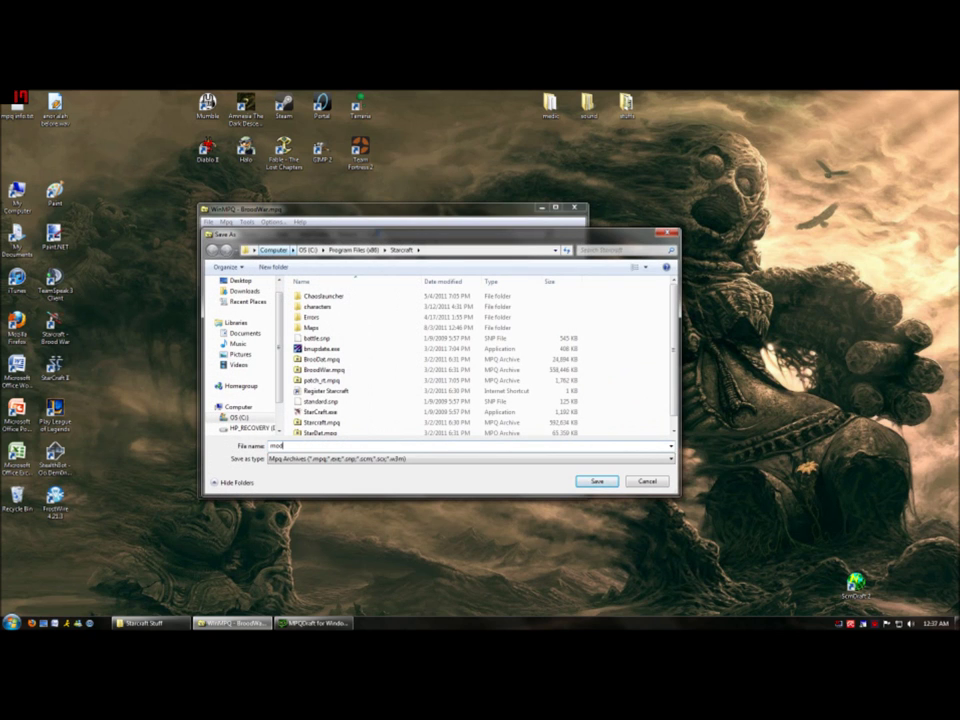
{"action": "left_click", "coordinate": [238, 281]}
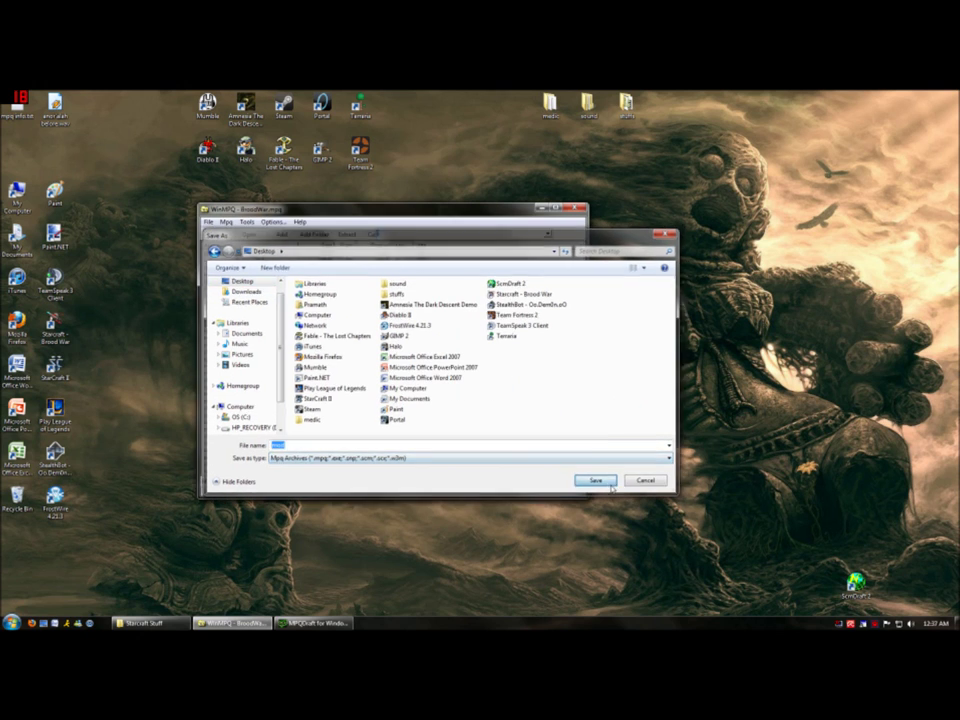
{"action": "key", "text": "Return"}
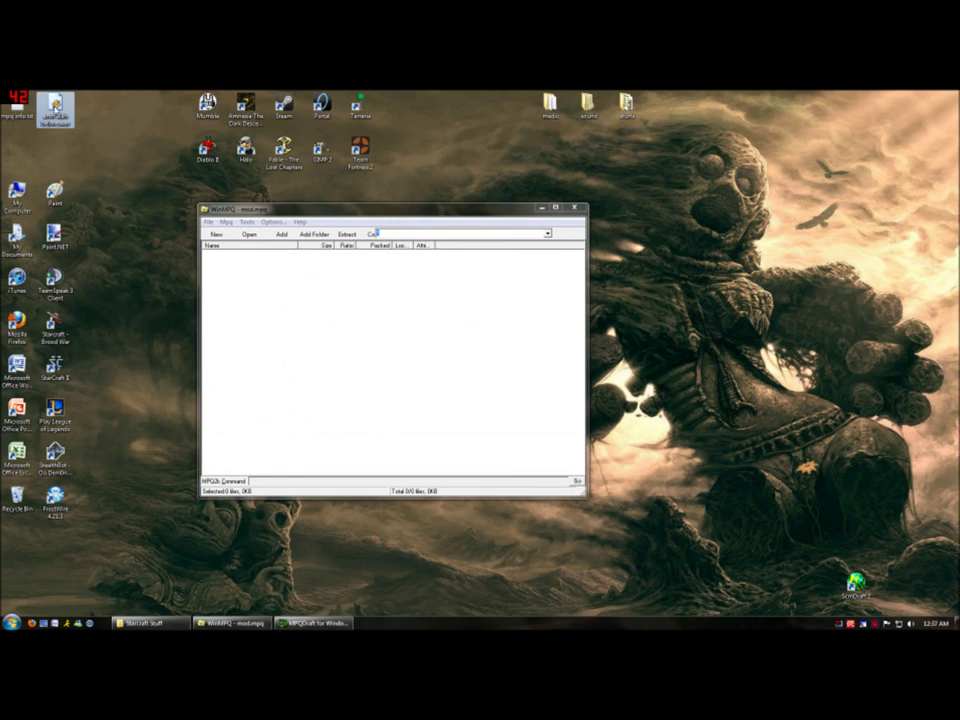
- Move the replacement music .wav file to the middle of the desktop and rename it prdyroom.wav
{"action": "key", "text": "super+d"}
{"action": "left_click_drag", "start_coordinate": [48, 116], "coordinate": [392, 334]}
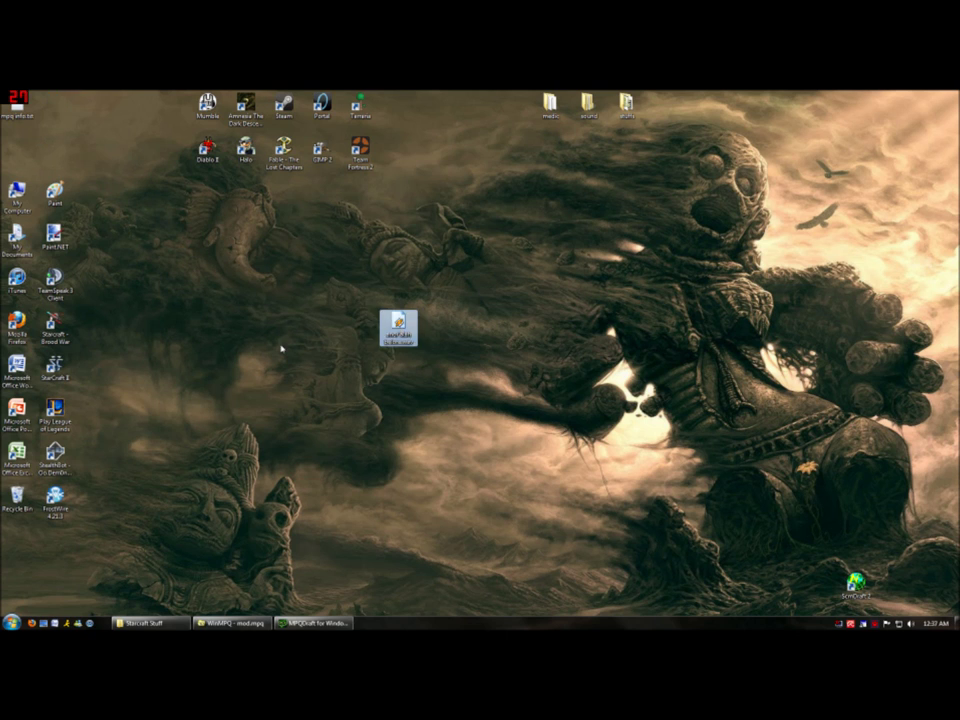
{"action": "right_click", "coordinate": [402, 321]}
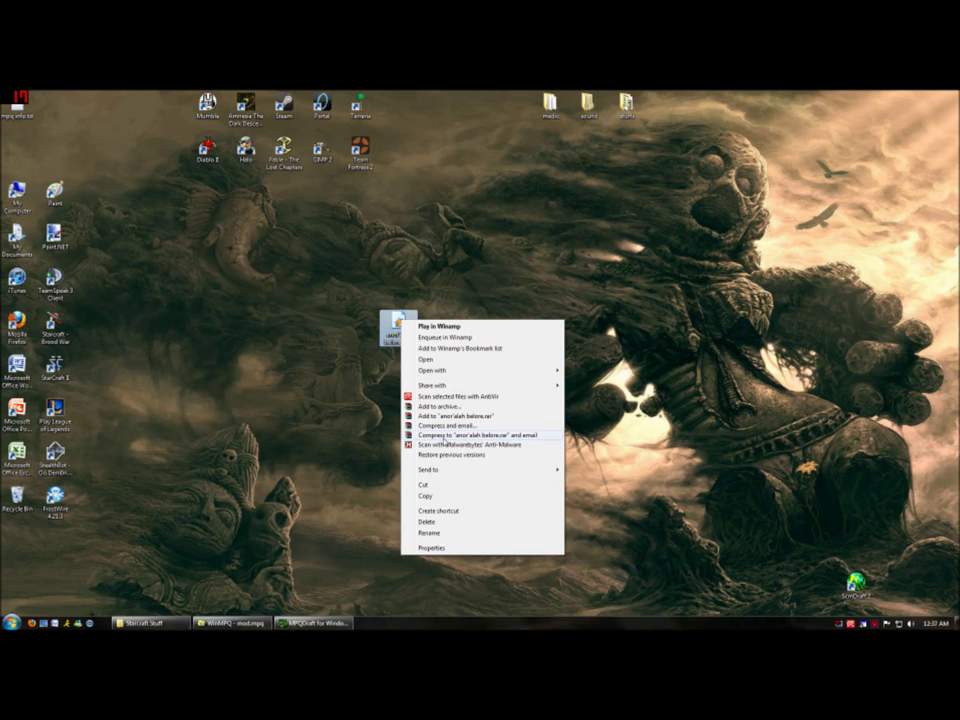
{"action": "left_click", "coordinate": [455, 533]}
{"action": "type", "text": "getjerseyskin"}
{"action": "key", "text": "Return"}
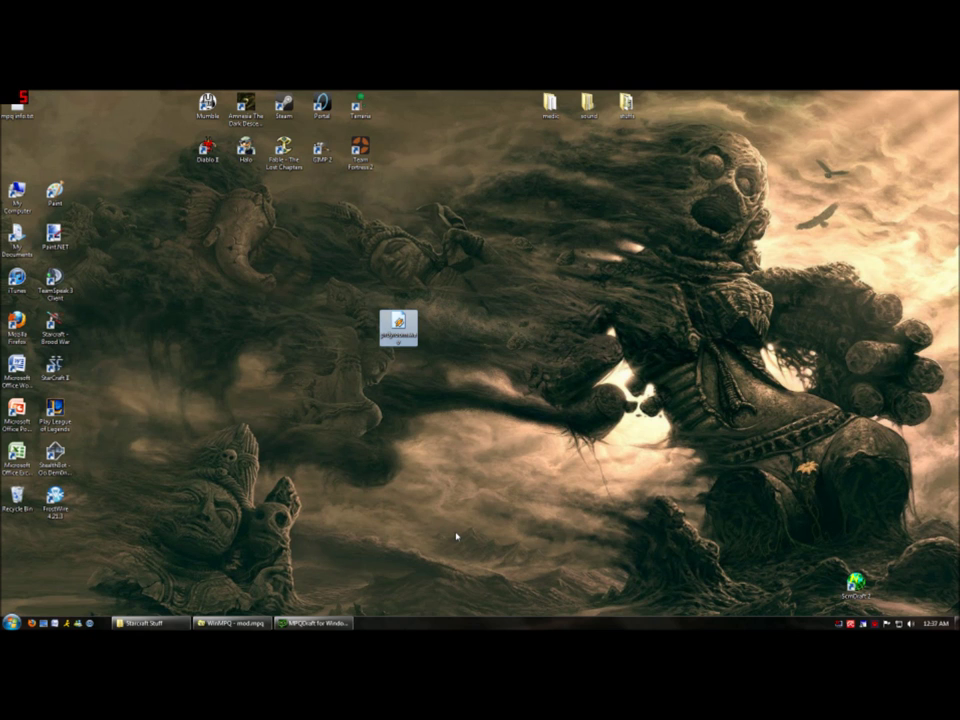
{"action": "left_click", "coordinate": [456, 537]}
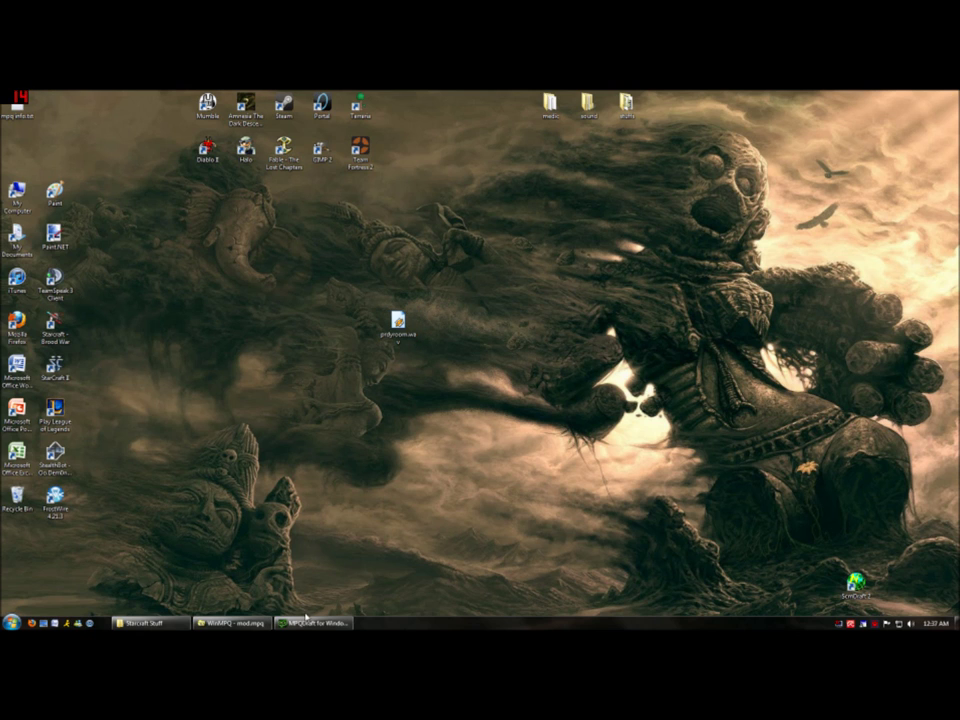
- Add prdyroom.wav from the desktop to the mod.mpq archive in WinMPQ, with the folder name music\
{"action": "left_click", "coordinate": [232, 623]}
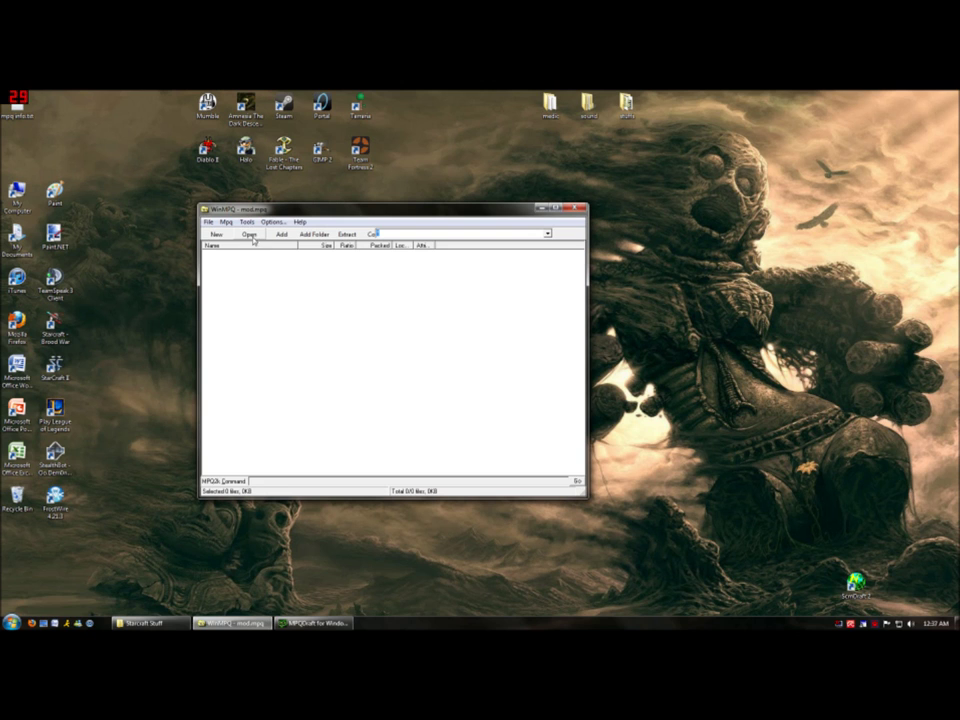
{"action": "left_click", "coordinate": [286, 236]}
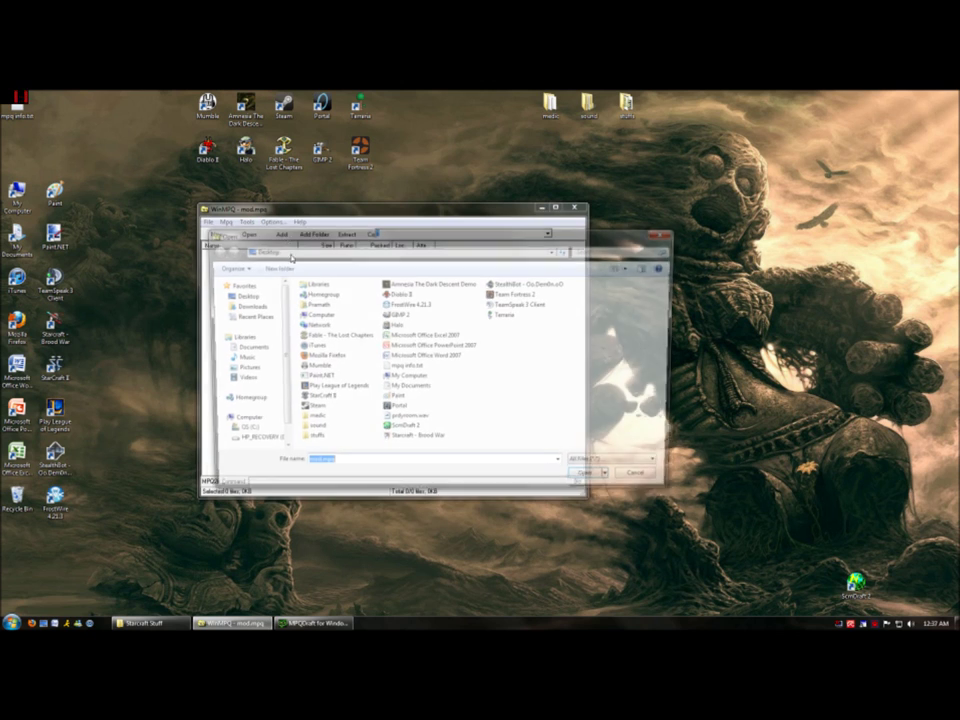
{"action": "double_click", "coordinate": [405, 420]}
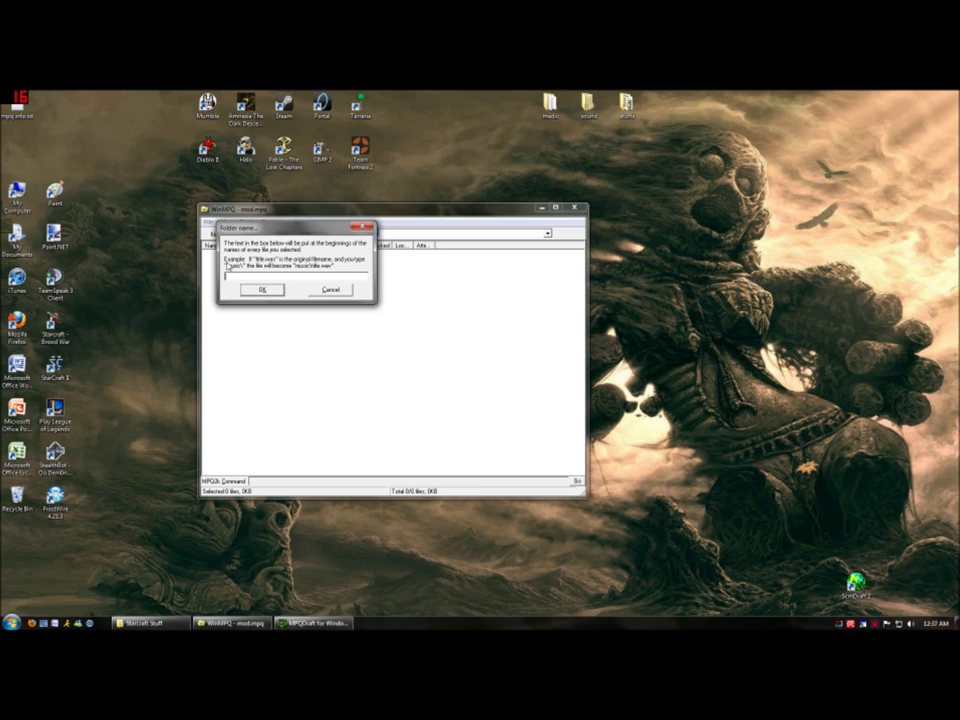
{"action": "type", "text": "mus"}
{"action": "left_click", "coordinate": [262, 289]}
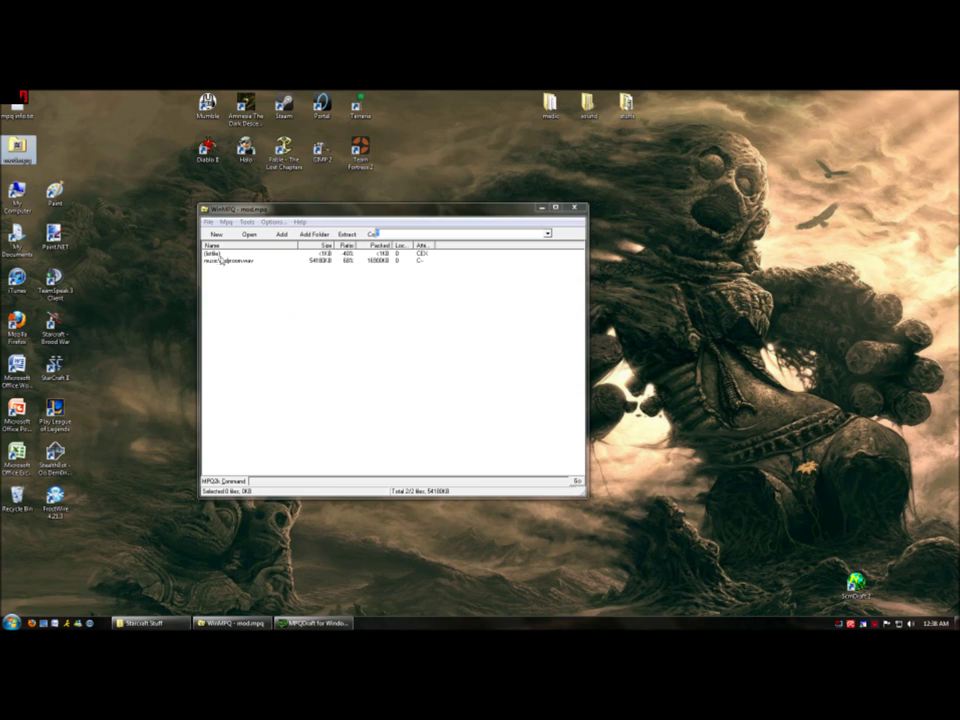
- Check the name of the added music\prdyroom.wav entry and close WinMPQ
{"action": "left_click", "coordinate": [226, 260]}
{"action": "left_click", "coordinate": [226, 260]}
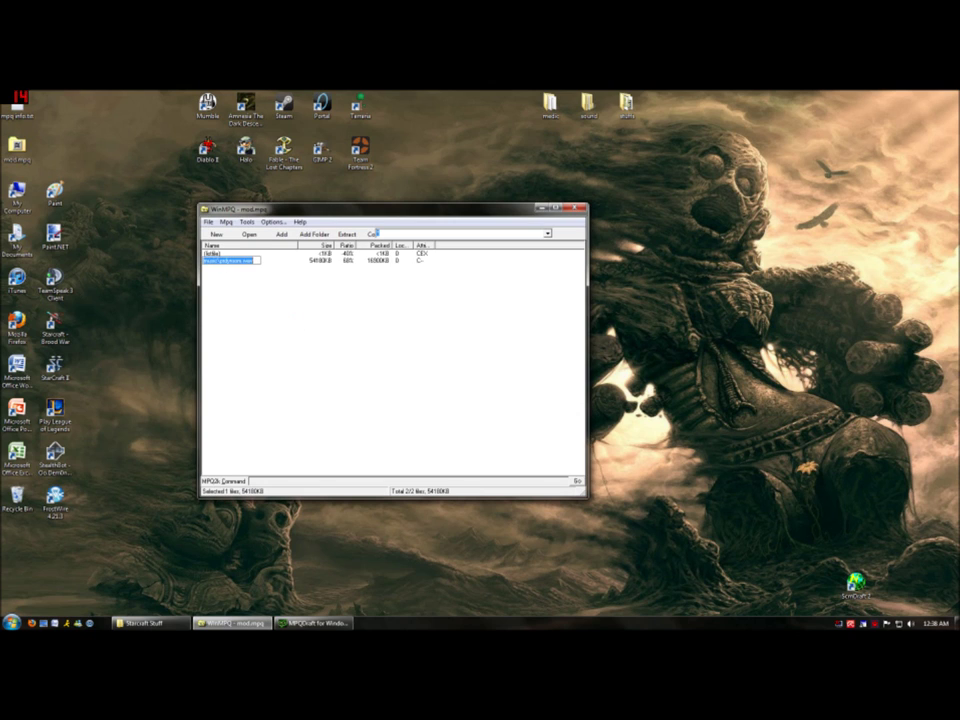
{"action": "left_click", "coordinate": [280, 280]}
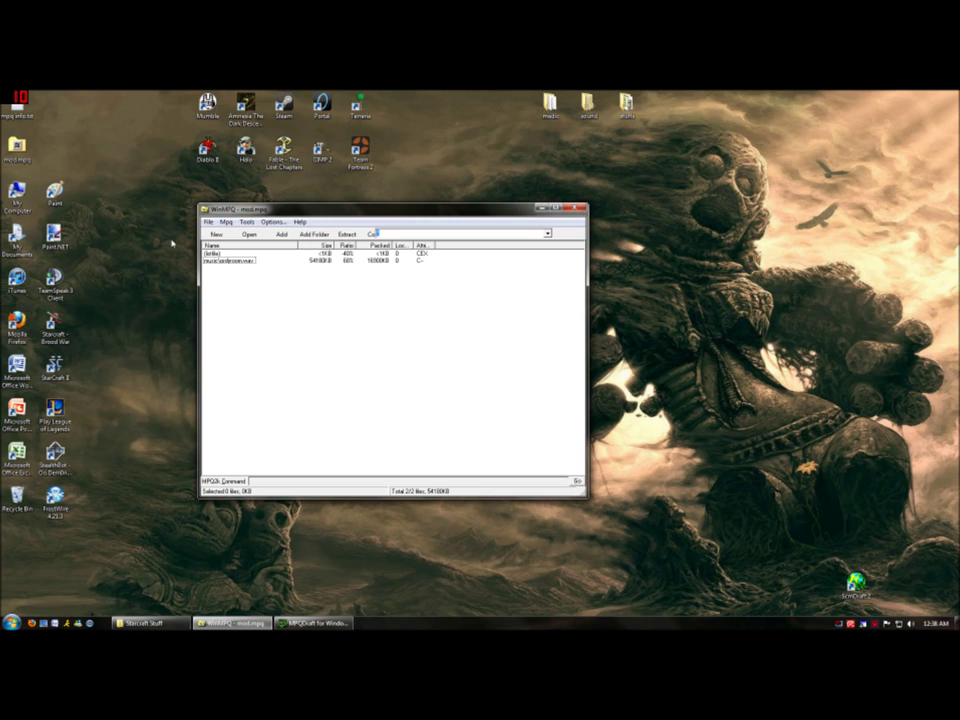
{"action": "left_click", "coordinate": [573, 208]}
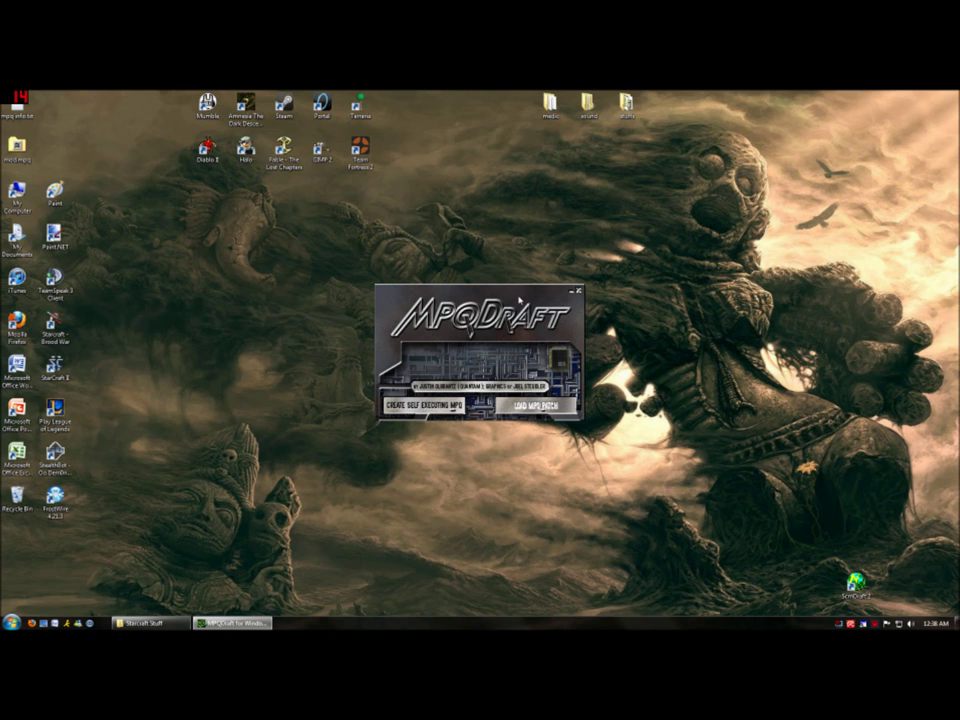
- Start loading an MPQ patch in MPQDraft and choose Starcraft as the program component to patch
{"action": "left_click", "coordinate": [538, 404]}
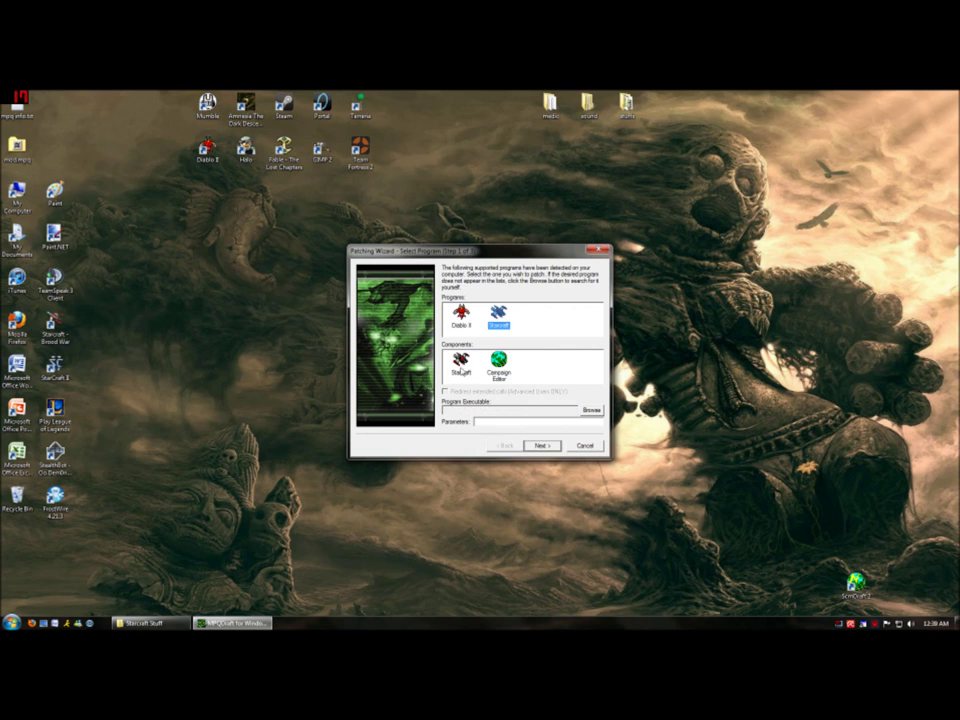
{"action": "left_click", "coordinate": [461, 362]}
{"action": "left_click", "coordinate": [536, 448]}
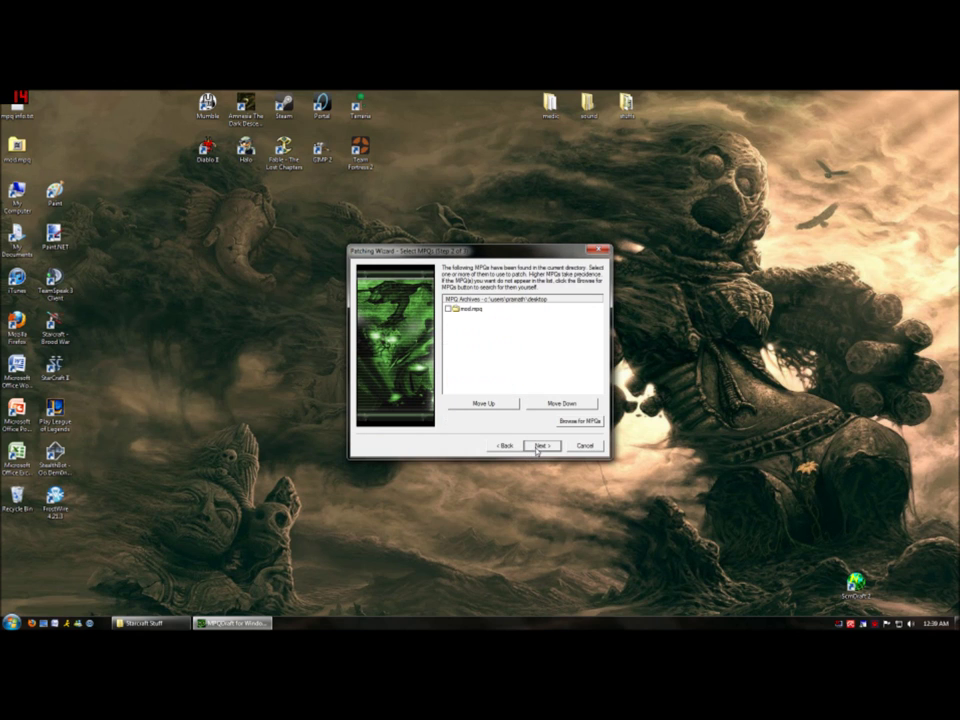
- Use mod.mpq from the desktop as the patch archive and launch the patched game without plug-ins
{"action": "left_click", "coordinate": [448, 309]}
{"action": "left_click", "coordinate": [578, 424]}
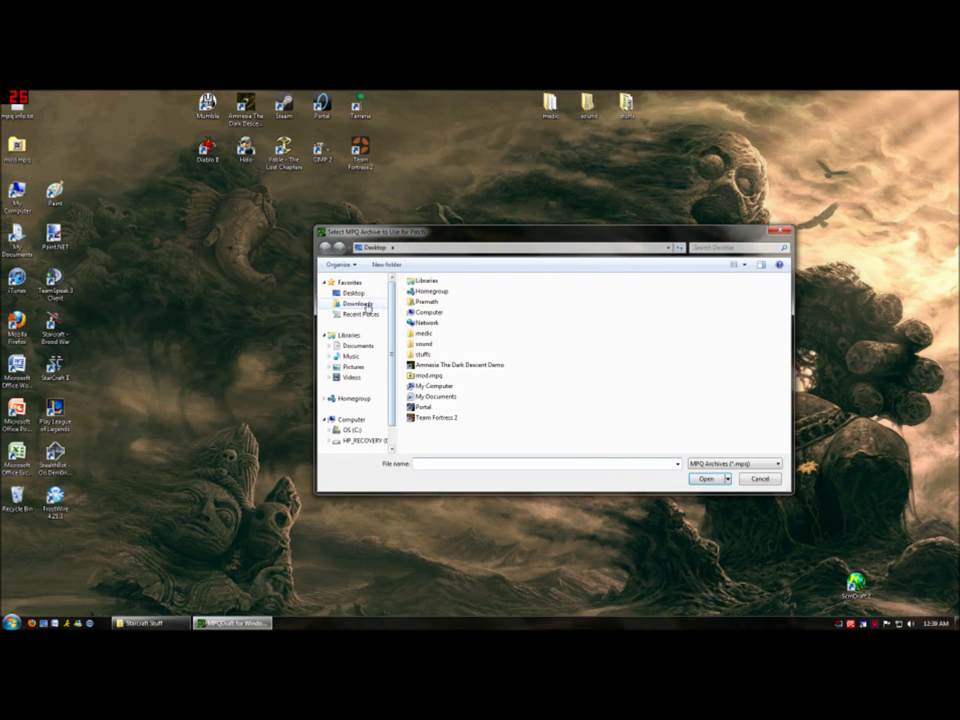
{"action": "double_click", "coordinate": [428, 375]}
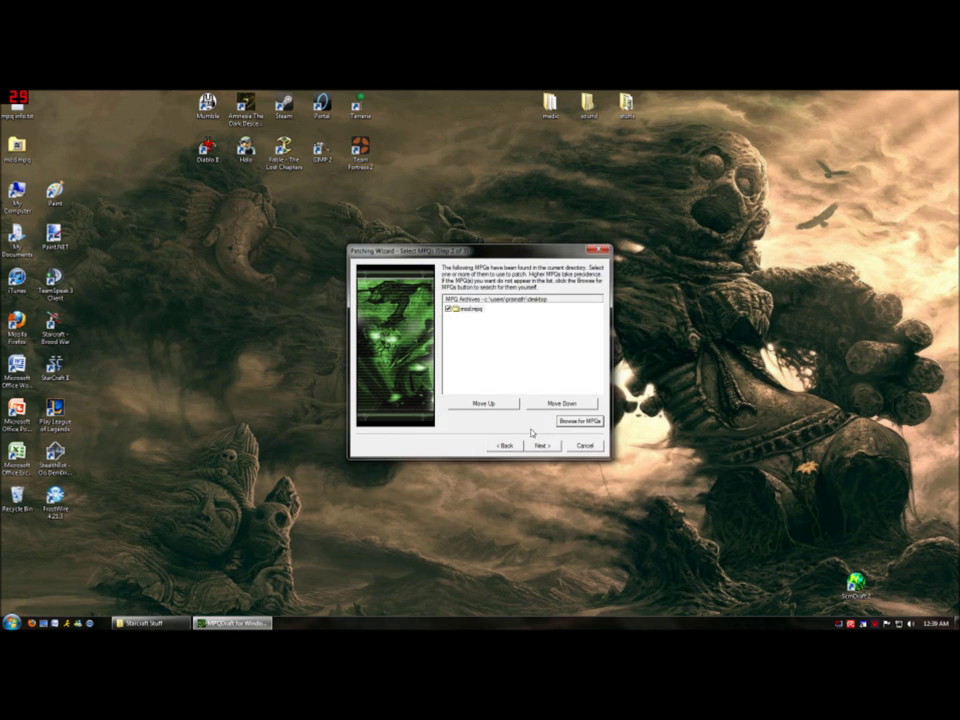
{"action": "left_click", "coordinate": [542, 446]}
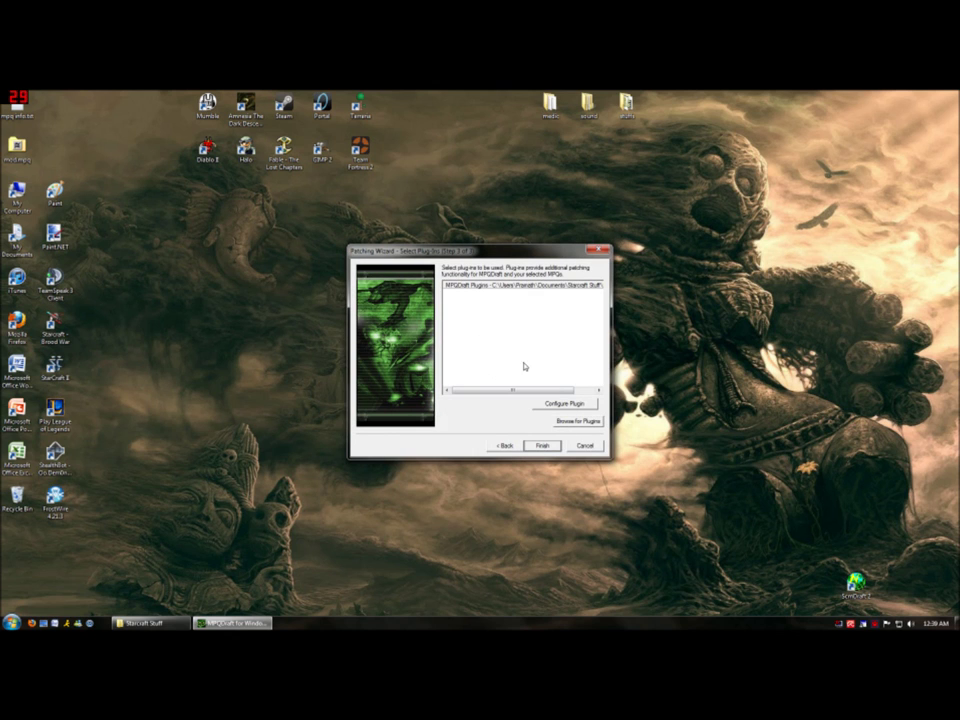
{"action": "left_click", "coordinate": [542, 446]}
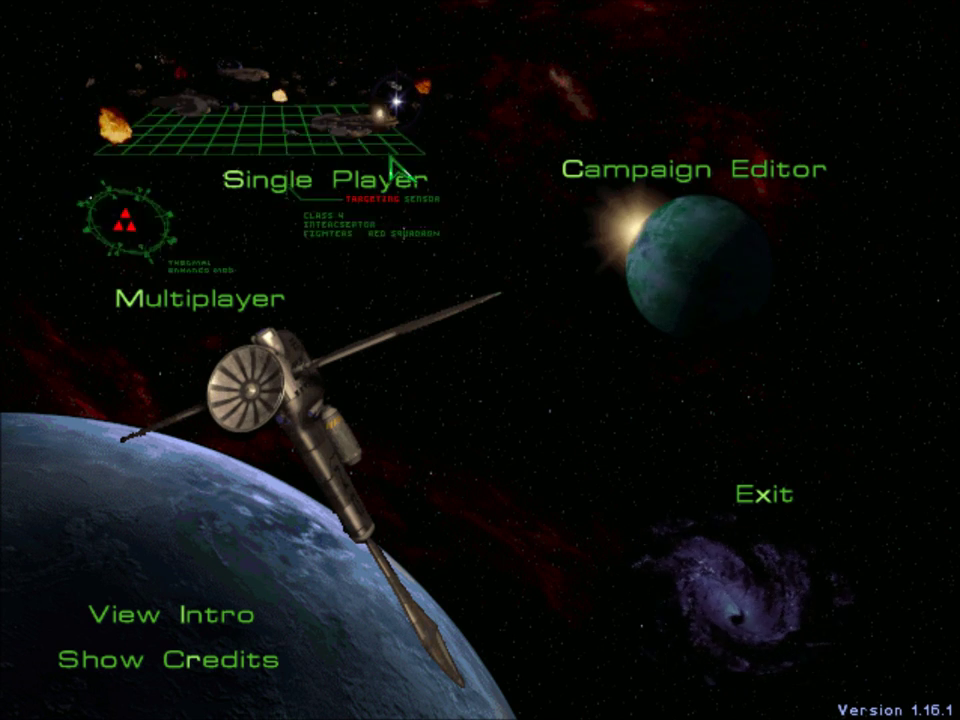
- Enter the single-player Protoss Episode IV campaign to test the briefing room music, and leave the mission briefing
{"action": "left_click", "coordinate": [306, 152]}
{"action": "left_click", "coordinate": [563, 476]}
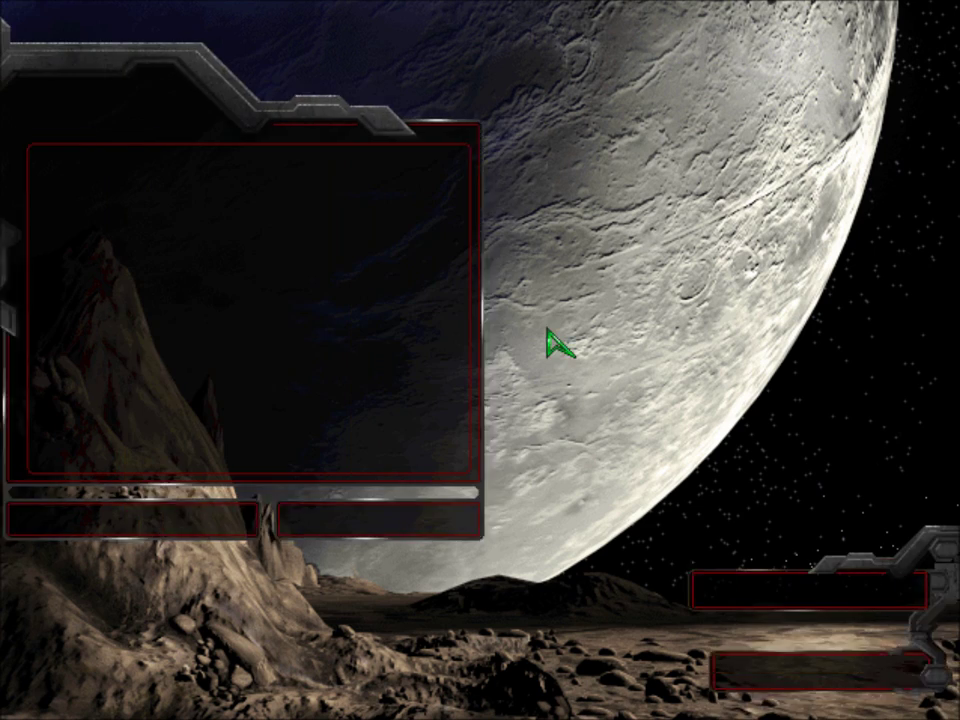
{"action": "left_click", "coordinate": [782, 580]}
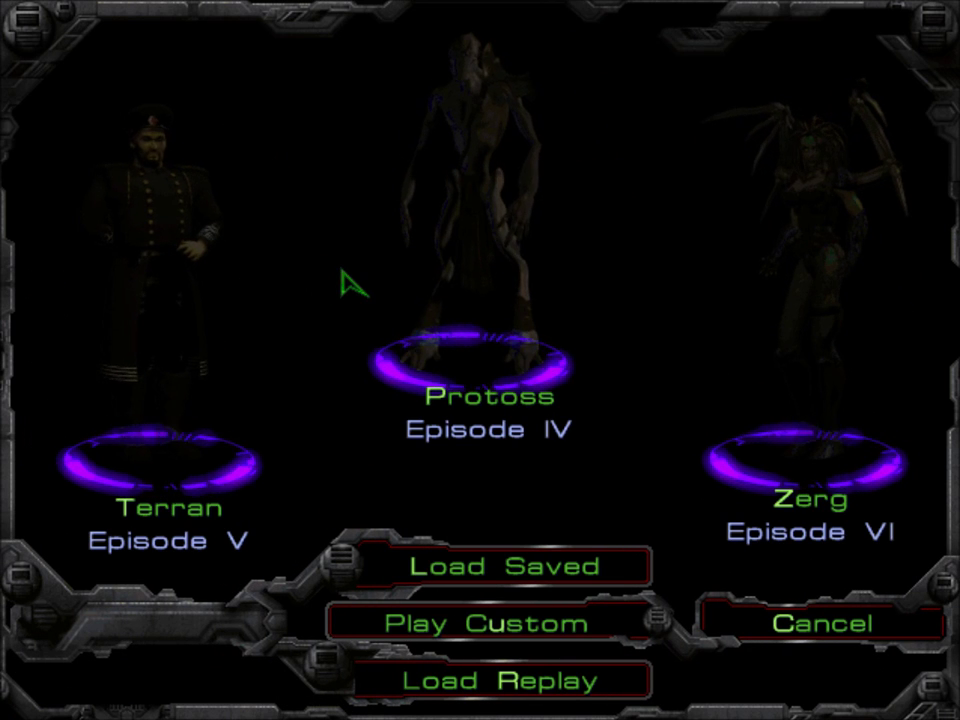
{"action": "left_click", "coordinate": [516, 264]}
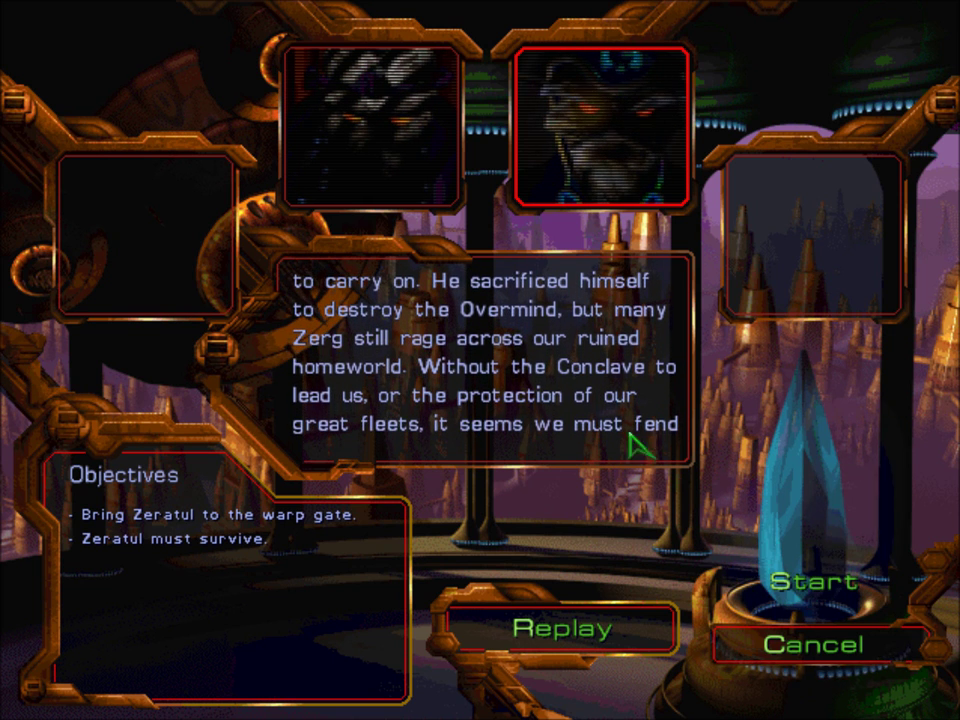
{"action": "left_click", "coordinate": [896, 657]}
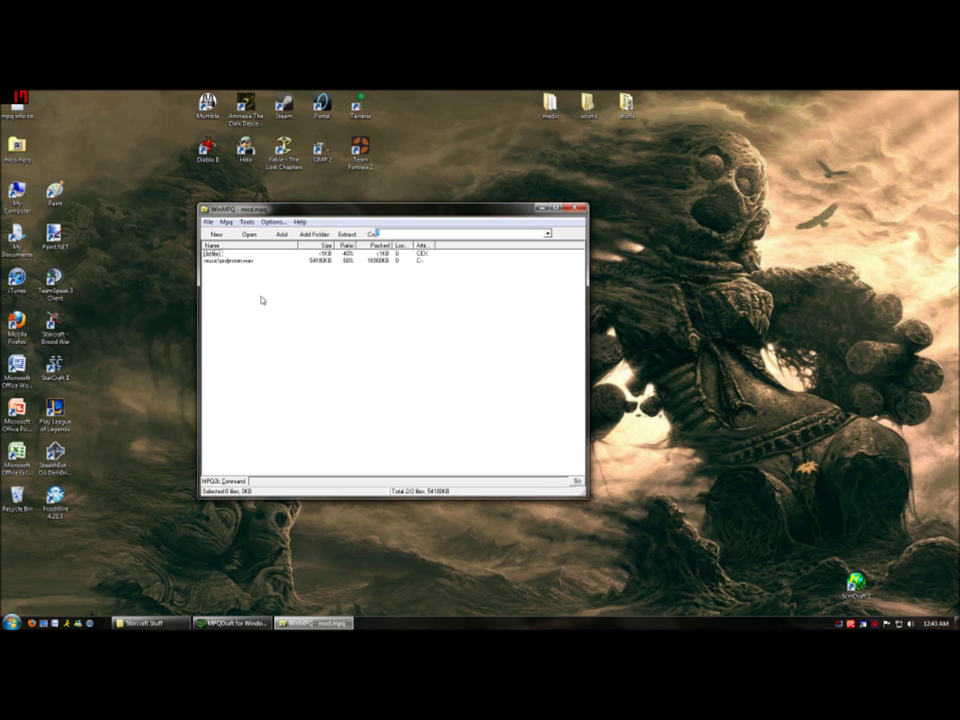
{"action": "left_click", "coordinate": [243, 261]}
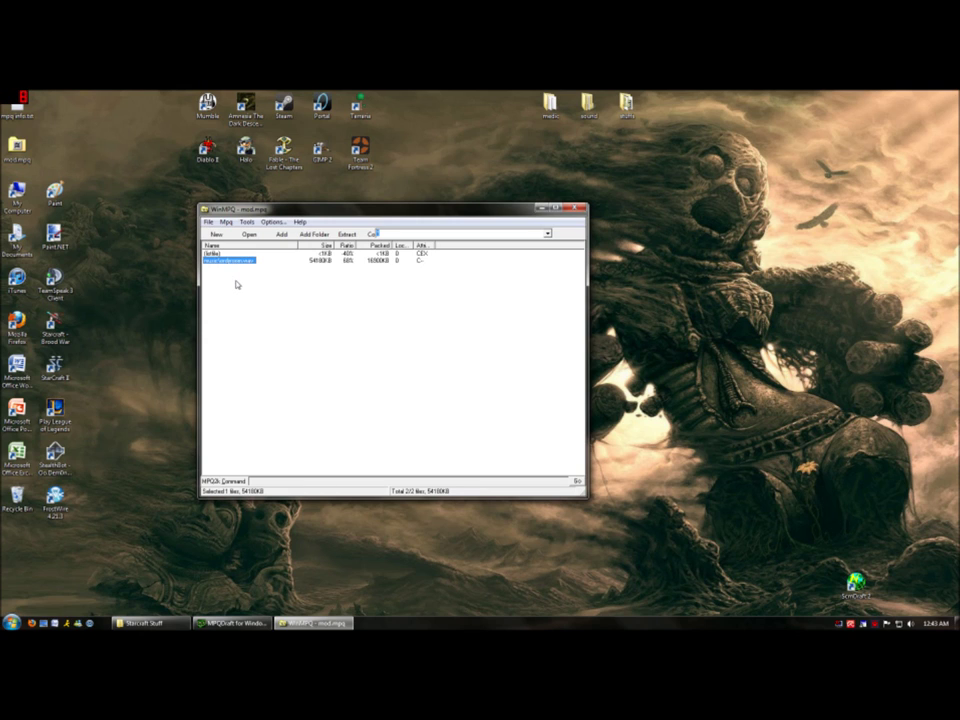
{"action": "left_click", "coordinate": [215, 262]}
{"action": "double_click", "coordinate": [17, 234]}
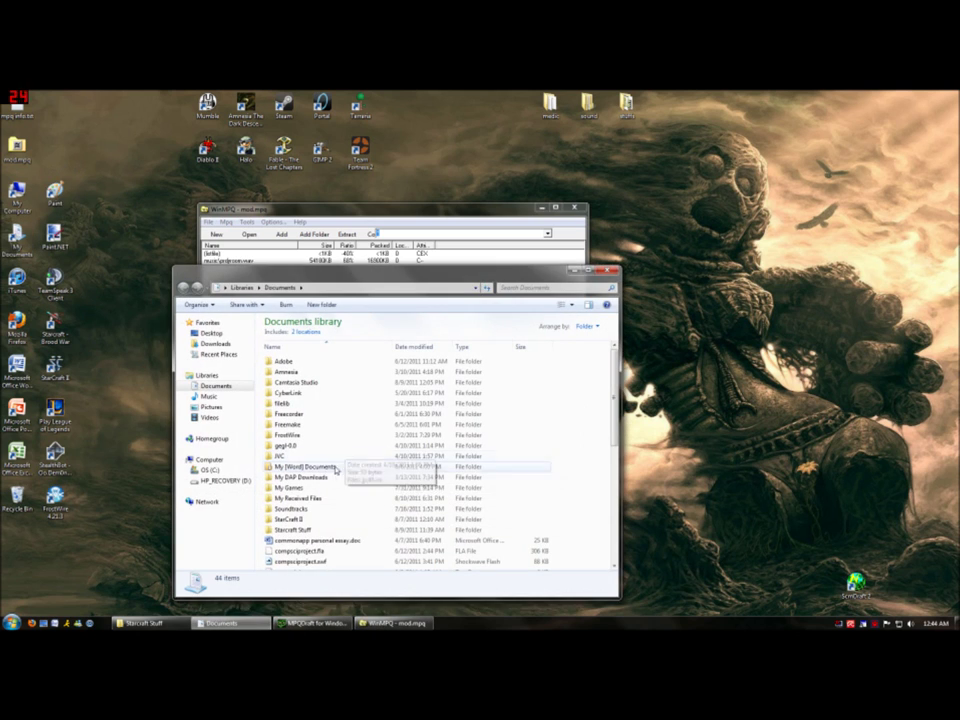
{"action": "key", "text": "alt+F4"}
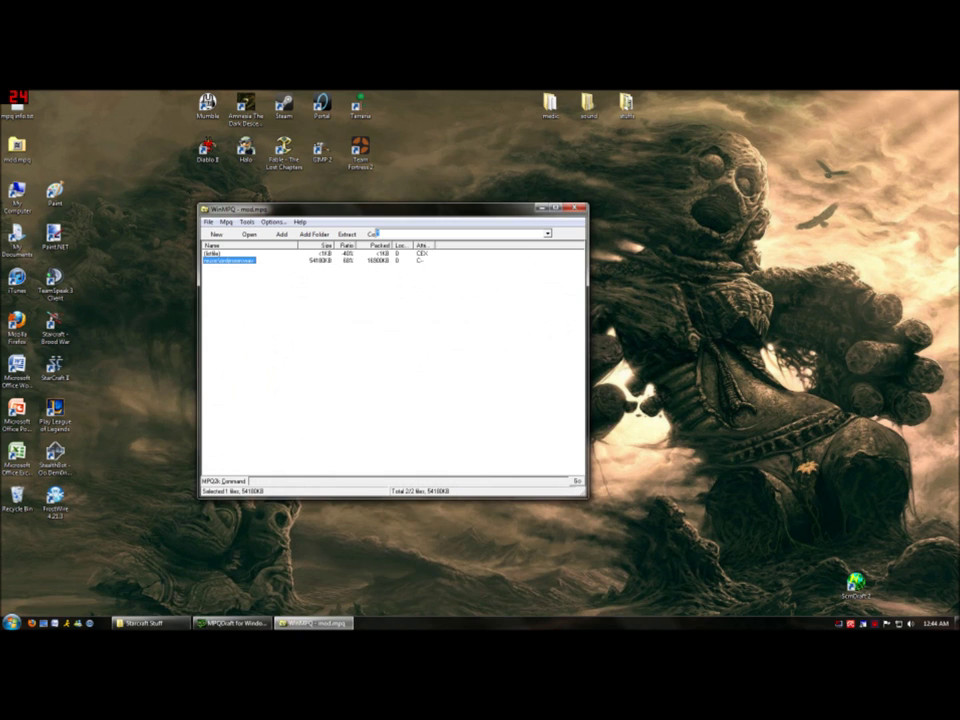
- Launch Audacity 1.3 Beta (Unicode) from the list of installed programs
{"action": "key", "text": "super"}
{"action": "left_click", "coordinate": [45, 579]}
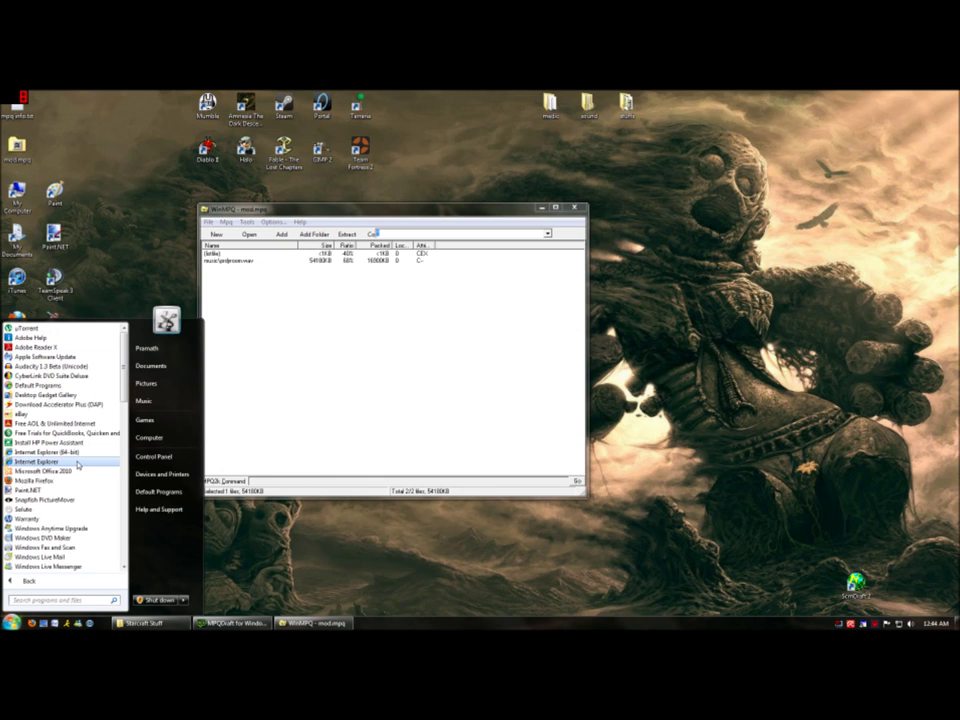
{"action": "left_click", "coordinate": [62, 366]}
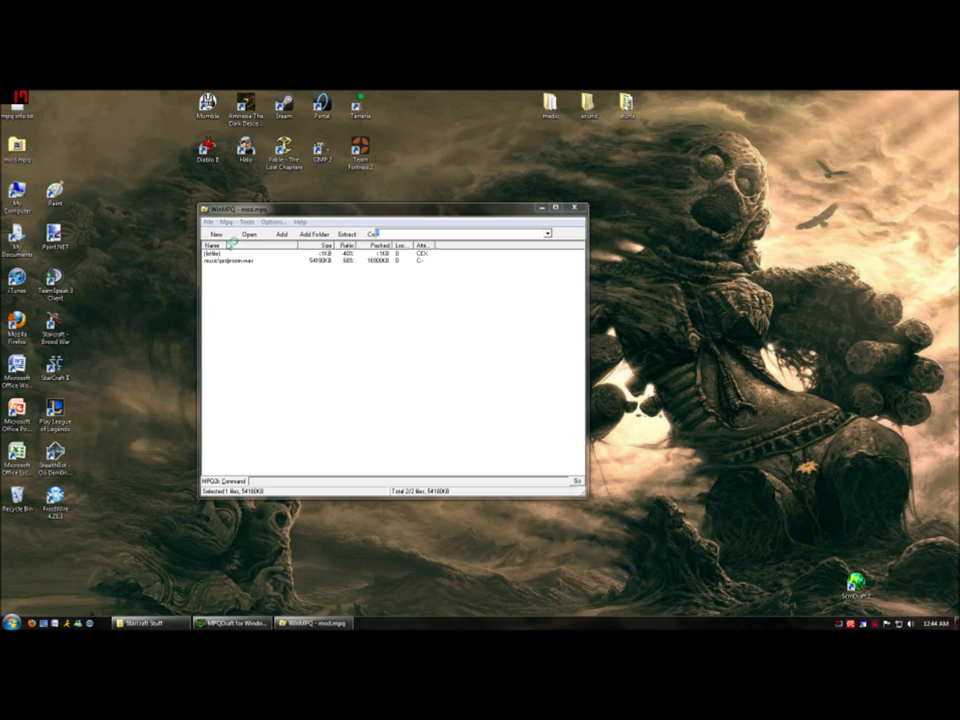
- Open Music of Cataclysm - The Shattering [Login Screen].mp3 from the WoW Cataclysm folder inside Soundtracks
{"action": "left_click", "coordinate": [130, 293]}
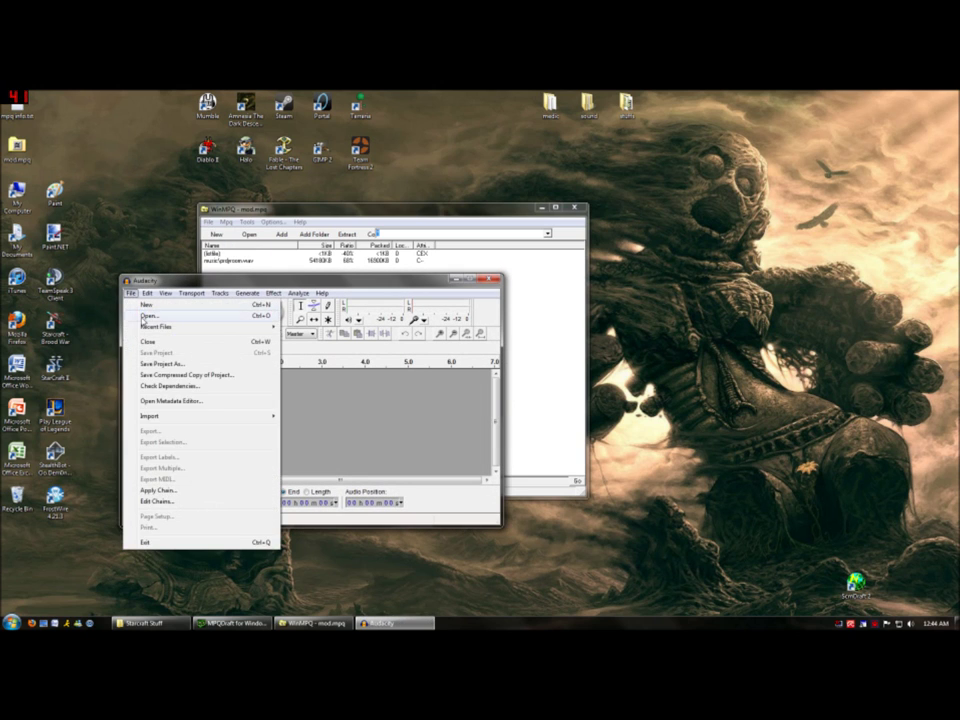
{"action": "left_click", "coordinate": [155, 307]}
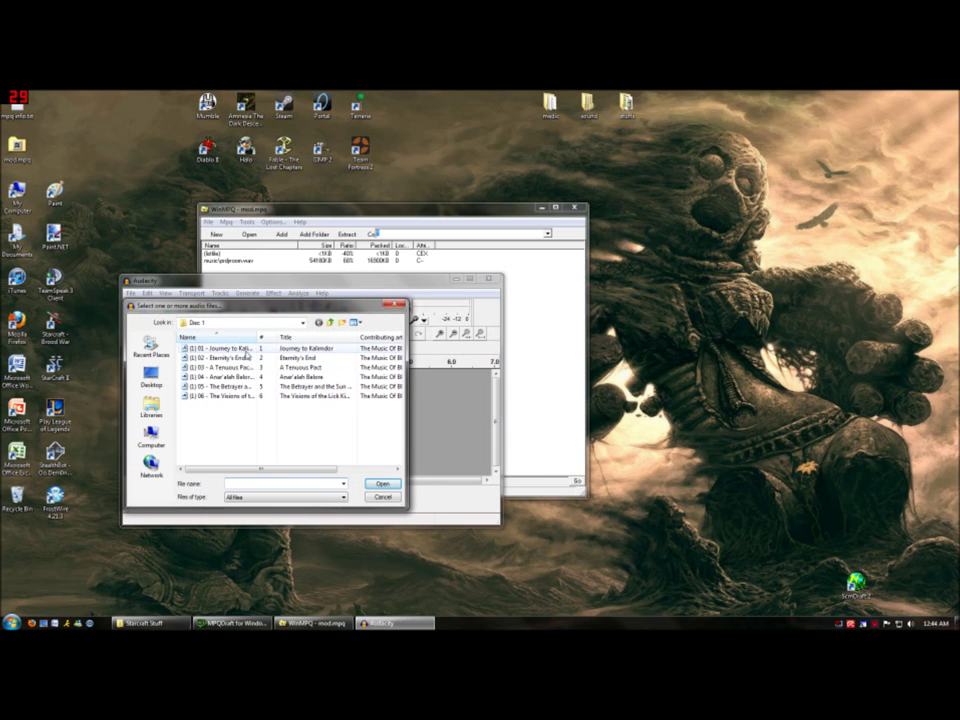
{"action": "left_click", "coordinate": [249, 357]}
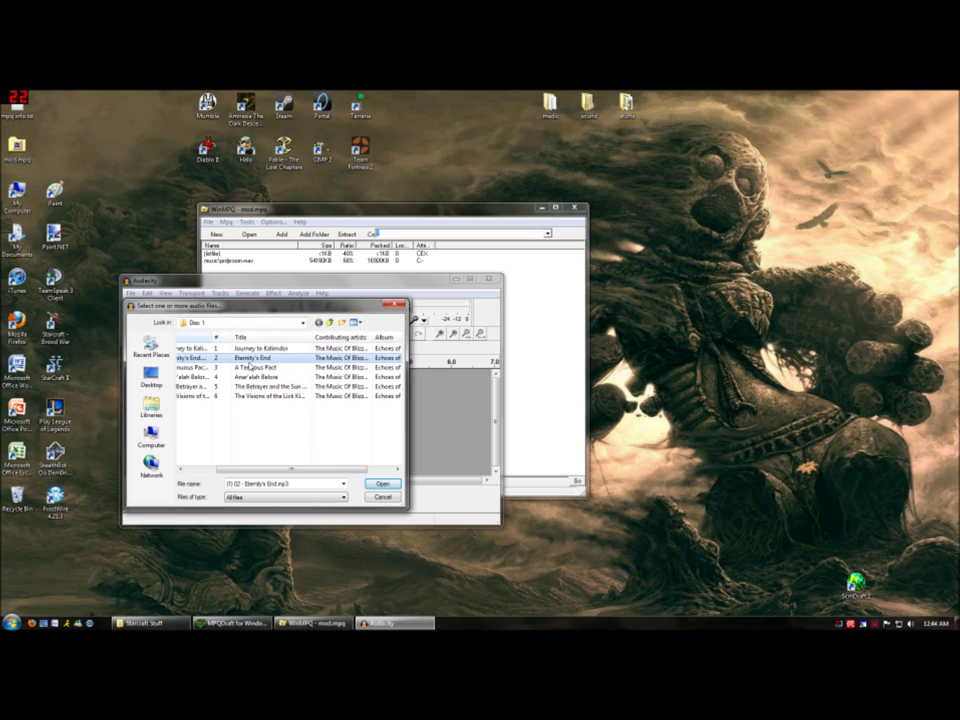
{"action": "left_click", "coordinate": [319, 323]}
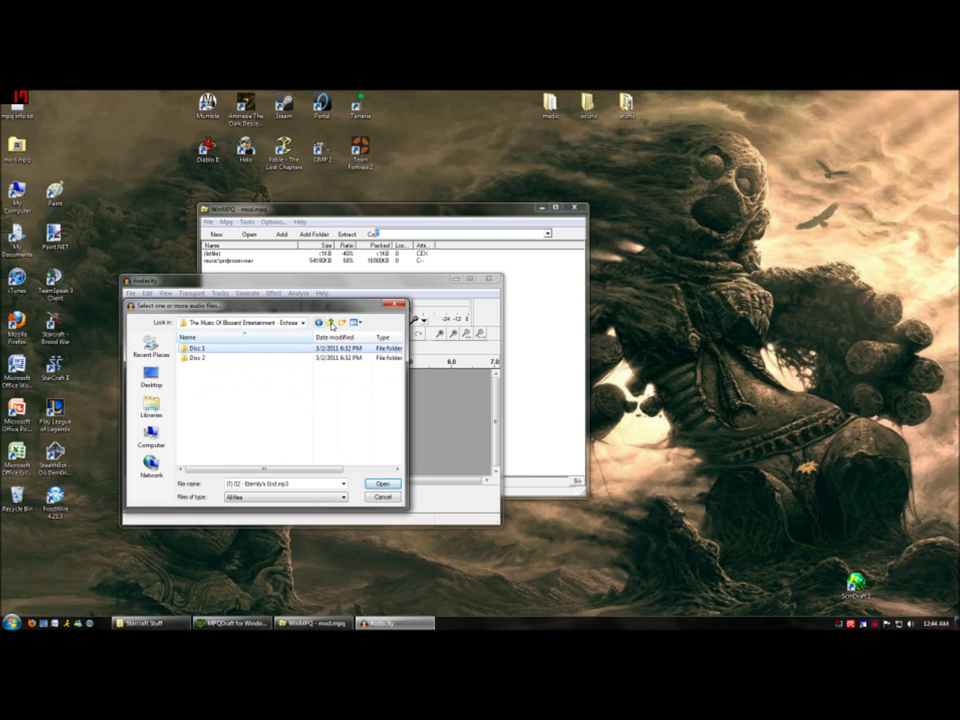
{"action": "key", "text": "BackSpace"}
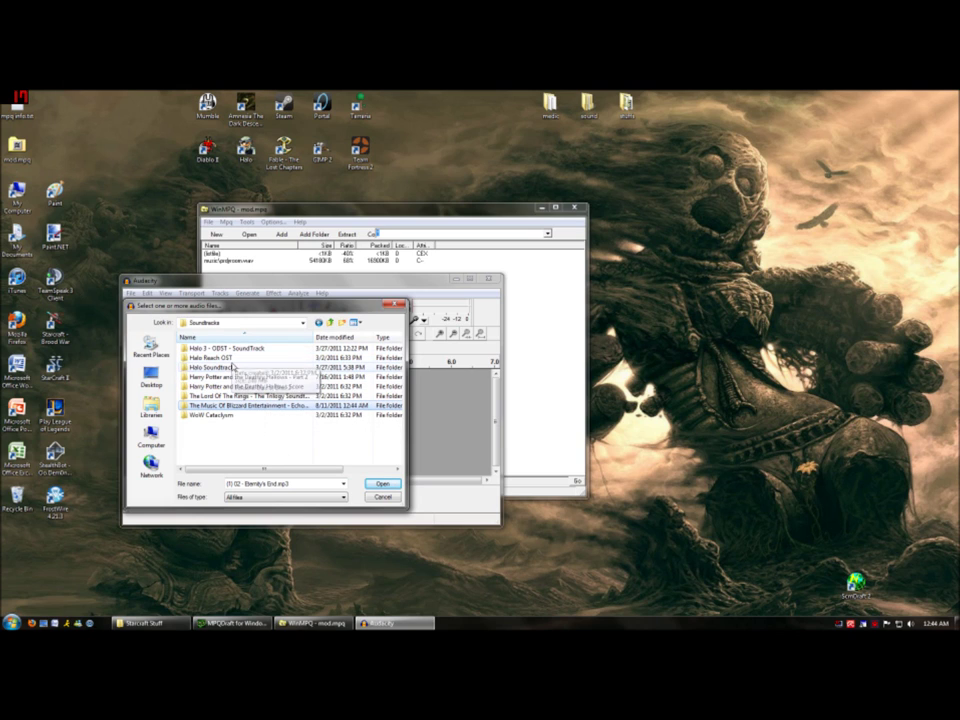
{"action": "double_click", "coordinate": [240, 415]}
{"action": "double_click", "coordinate": [232, 453]}
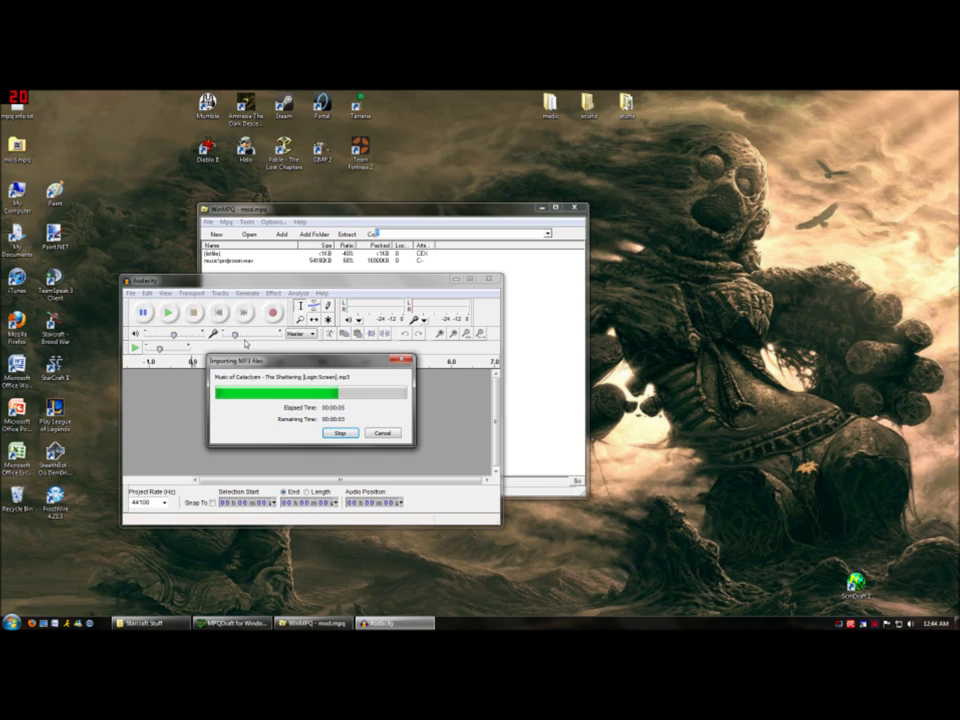
- Export the track to the desktop as title.wav in WAV (Microsoft) signed 16 bit PCM format, keeping its metadata
{"action": "left_click", "coordinate": [130, 293]}
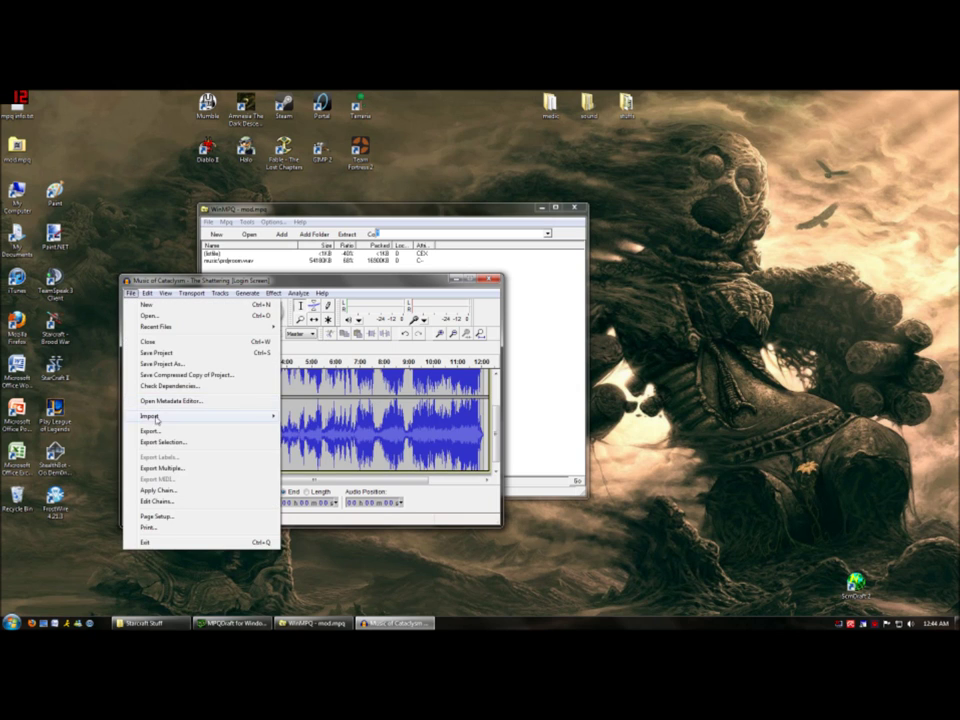
{"action": "left_click", "coordinate": [150, 428]}
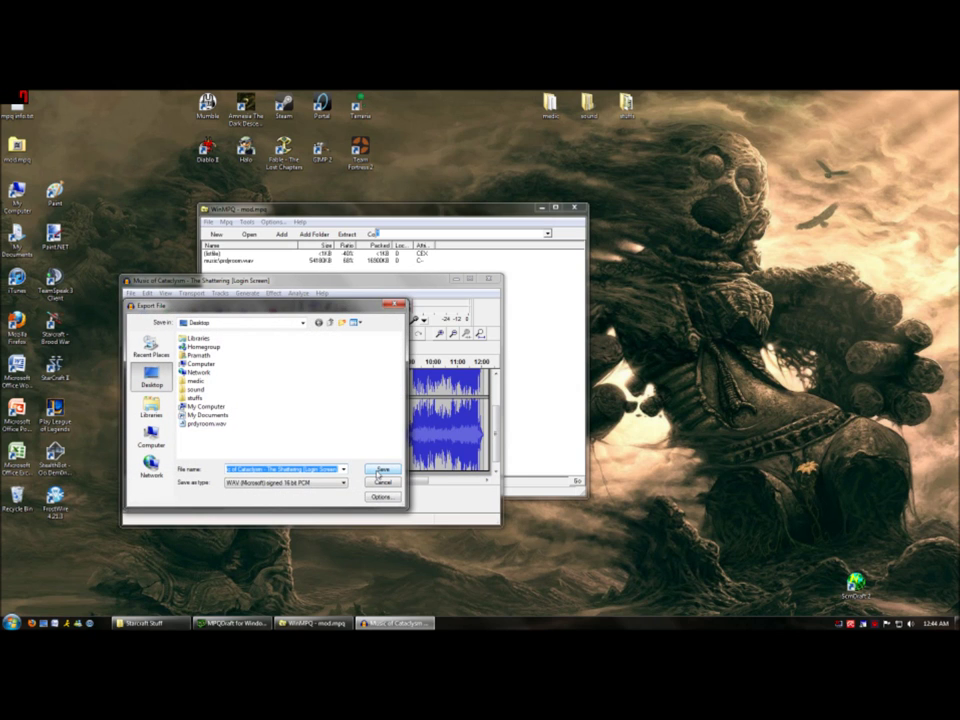
{"action": "left_click", "coordinate": [378, 474]}
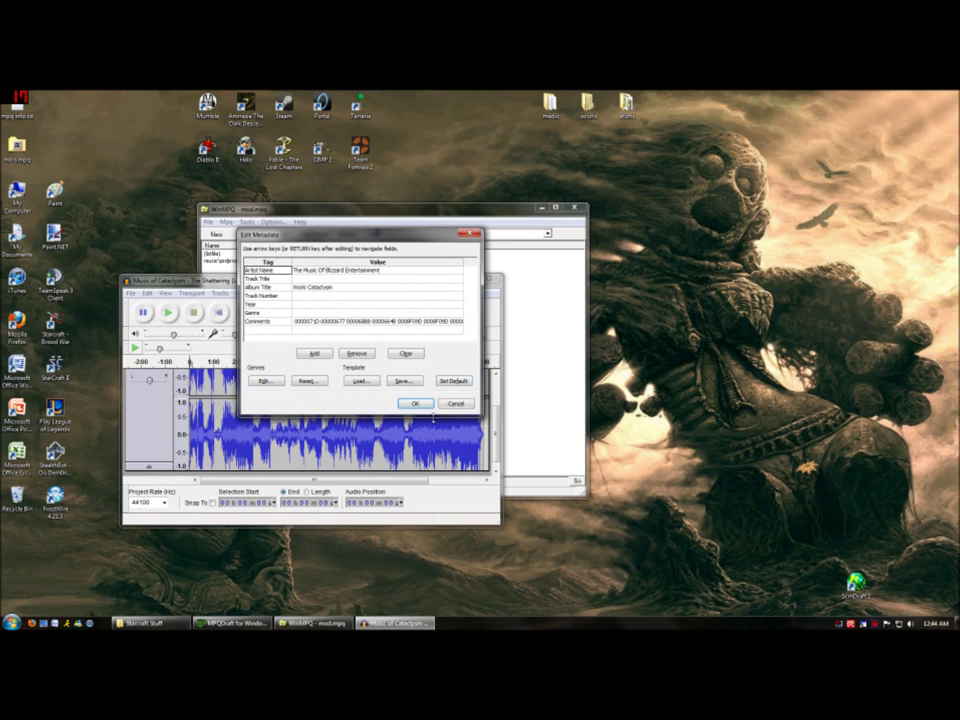
{"action": "left_click", "coordinate": [416, 404]}
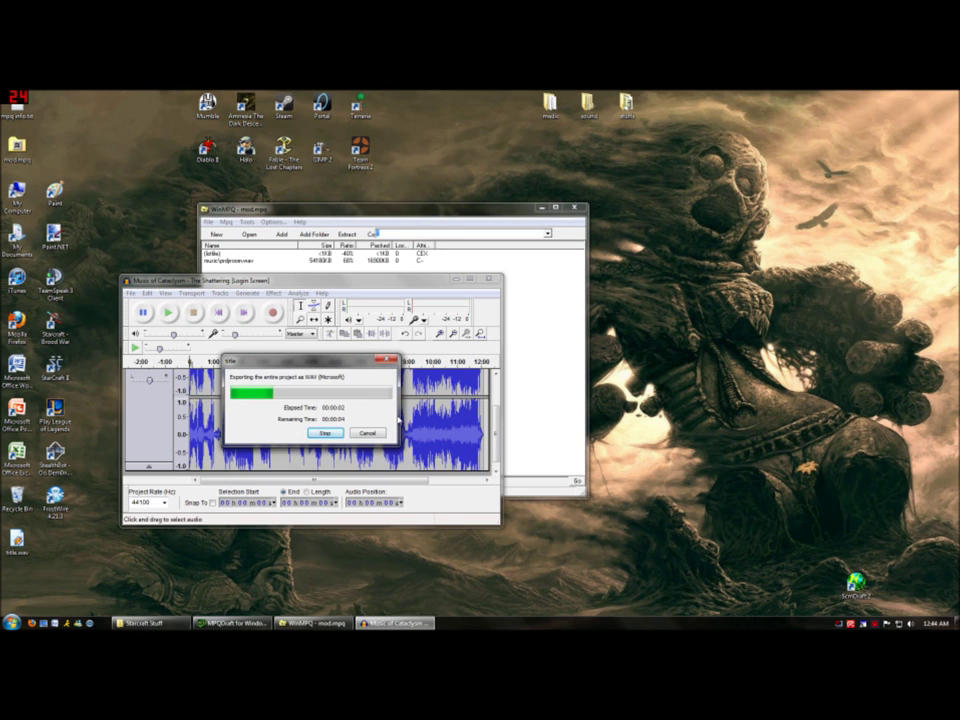
- Open BroodWar.mpq in WinMPQ and find the music\title.wav entry to check the required file name
{"action": "left_click", "coordinate": [307, 212]}
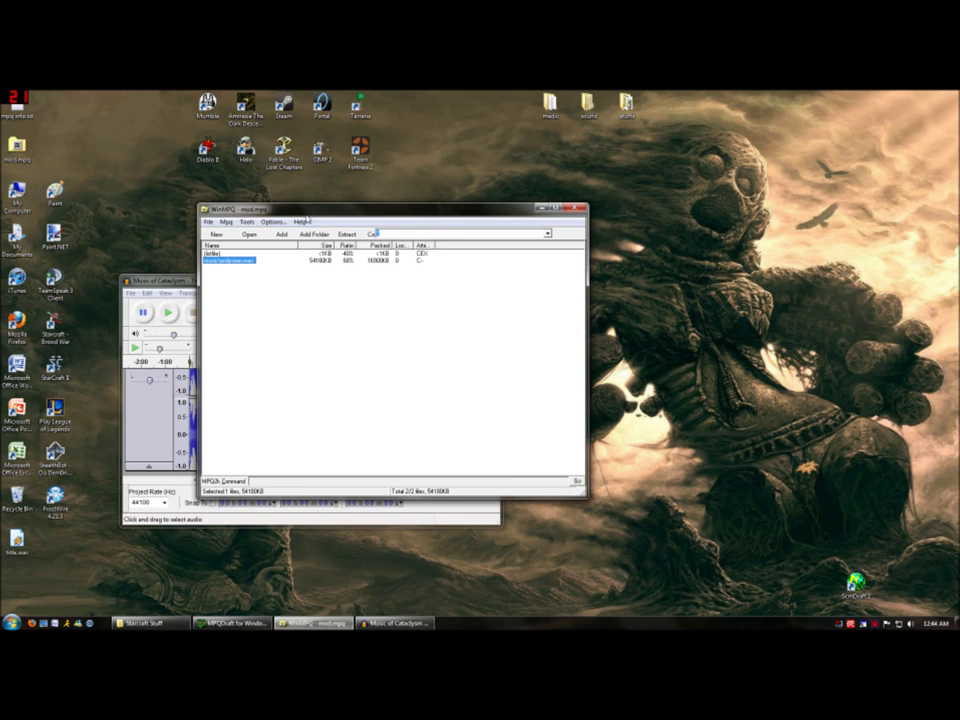
{"action": "left_click", "coordinate": [208, 221]}
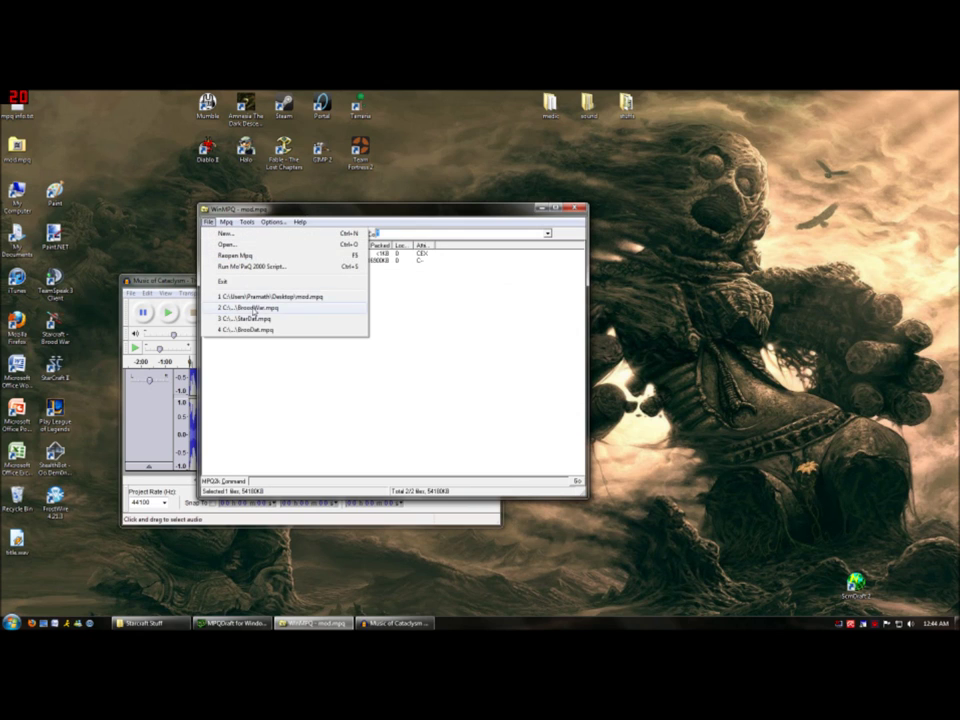
{"action": "left_click", "coordinate": [253, 310]}
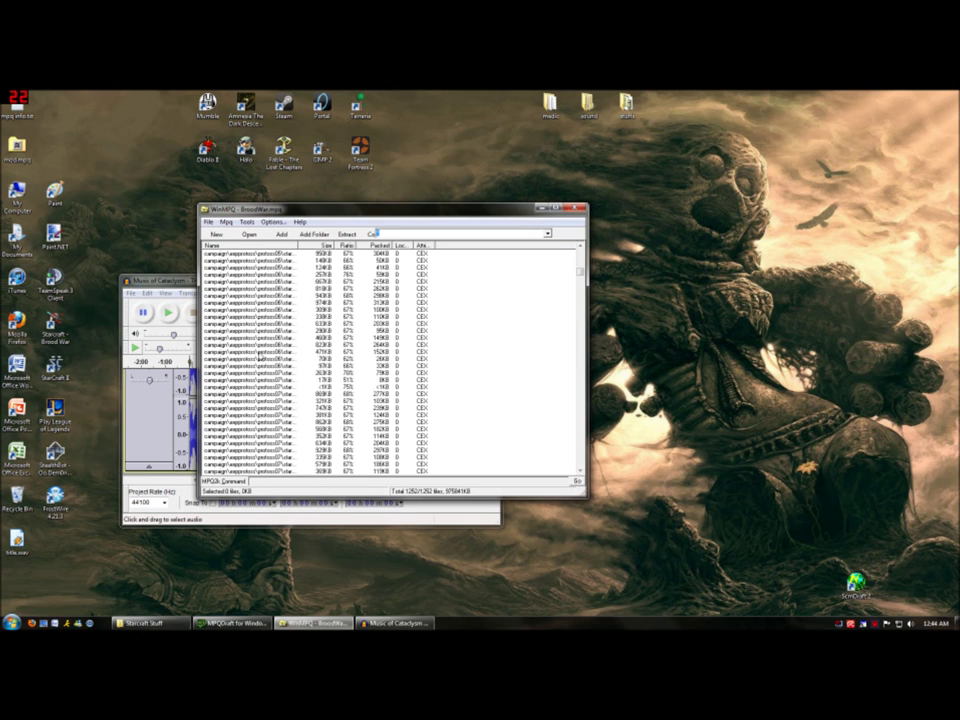
{"action": "left_click_drag", "start_coordinate": [580, 270], "coordinate": [582, 414]}
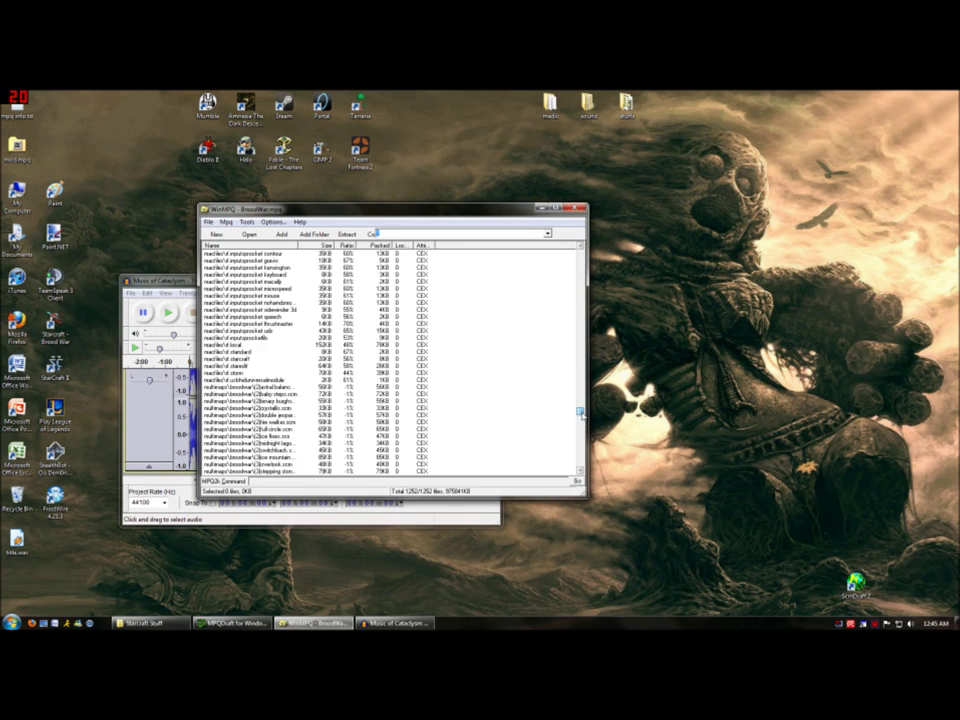
{"action": "scroll", "coordinate": [355, 352], "scroll_direction": "down", "scroll_amount": 20}
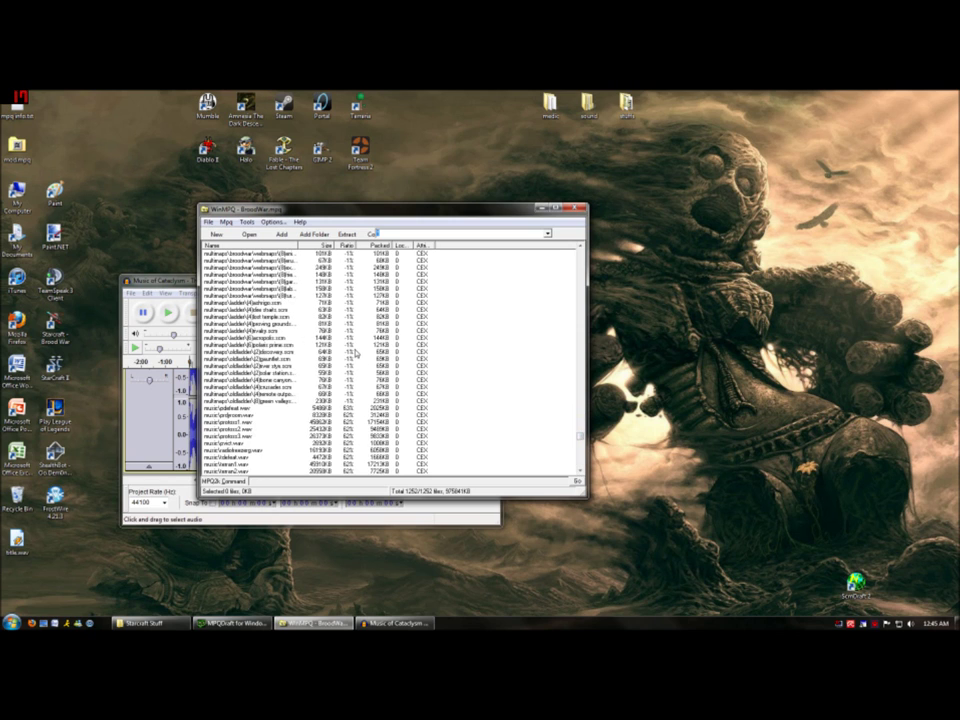
{"action": "scroll", "coordinate": [355, 352], "scroll_direction": "down", "scroll_amount": 7}
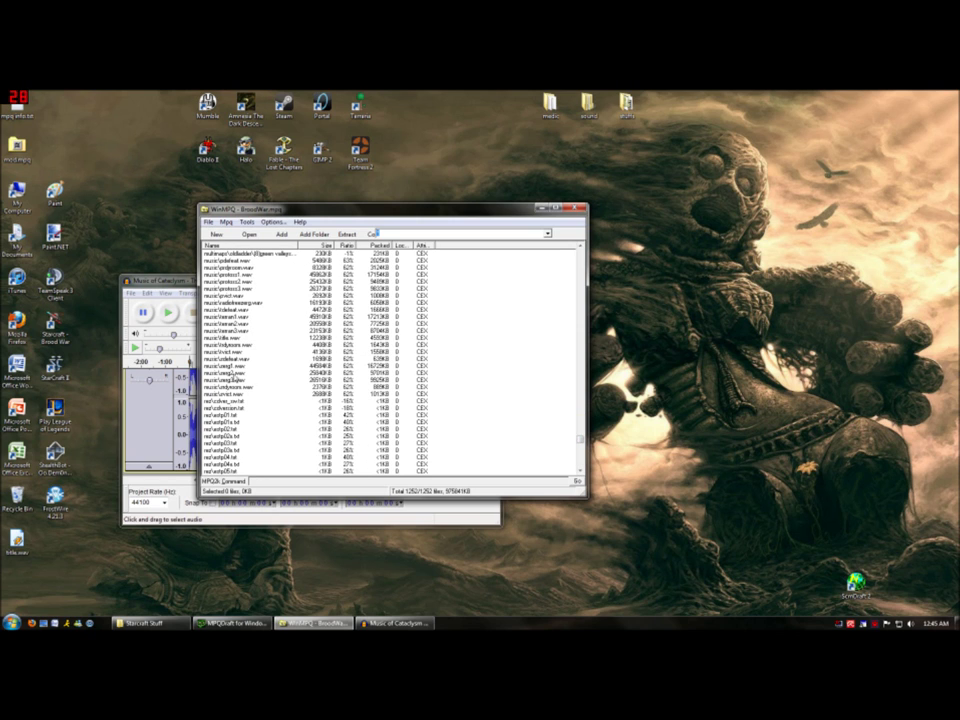
{"action": "left_click", "coordinate": [236, 338]}
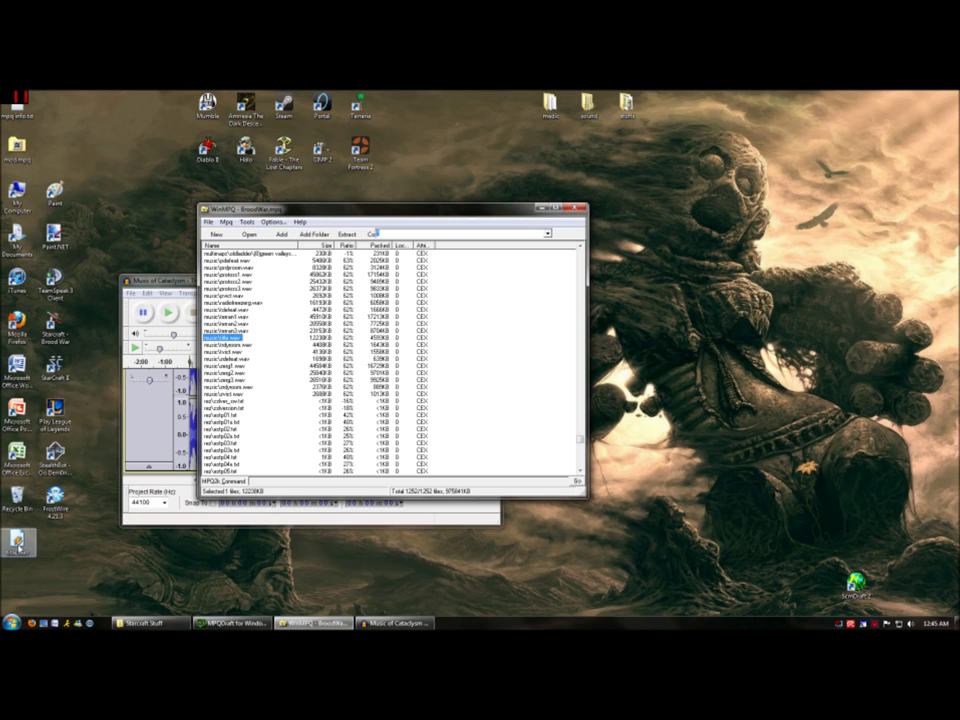
- Close the Audacity project without saving changes and return to WinMPQ
{"action": "left_click", "coordinate": [167, 283]}
{"action": "left_click", "coordinate": [486, 282]}
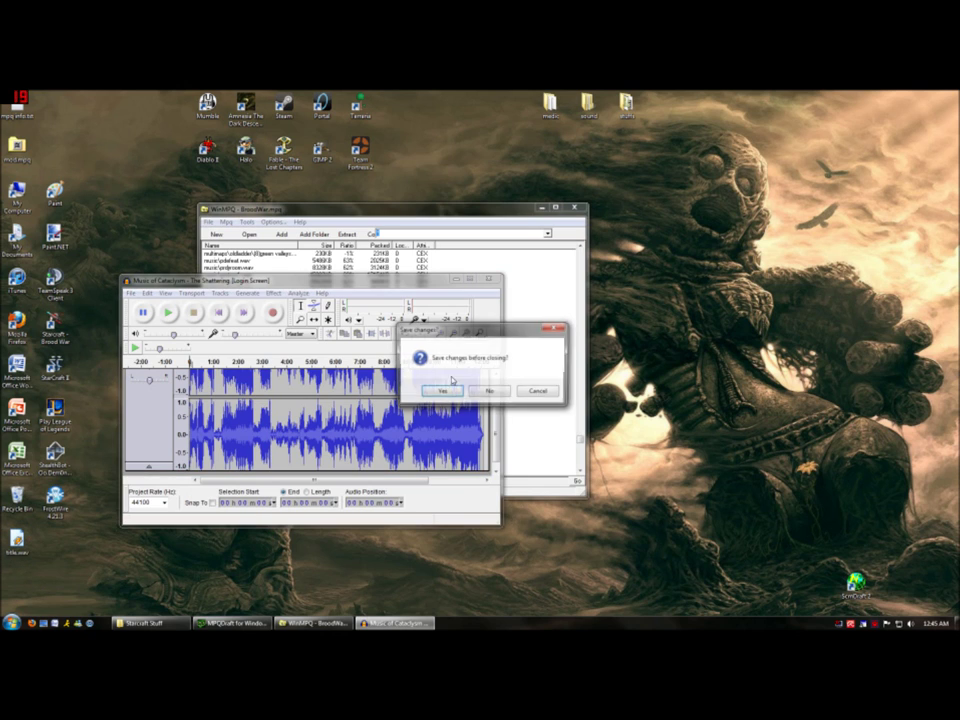
{"action": "left_click", "coordinate": [489, 390]}
{"action": "left_click", "coordinate": [451, 340]}
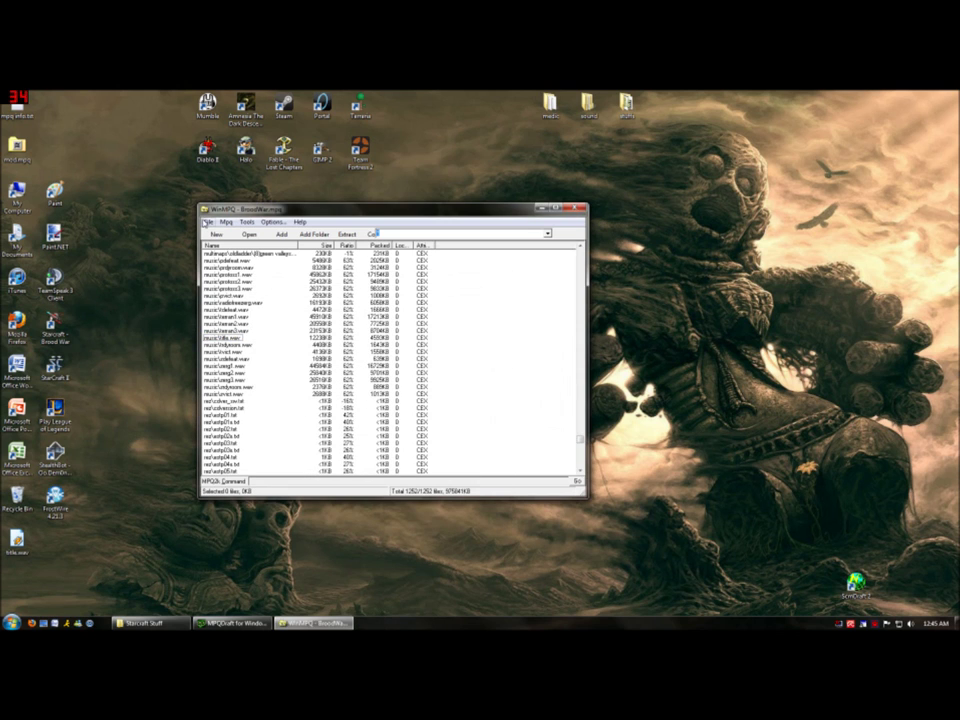
- Open mod.mpq from the desktop, add title.wav to it under the music folder, and close both WinMPQ windows
{"action": "double_click", "coordinate": [31, 160]}
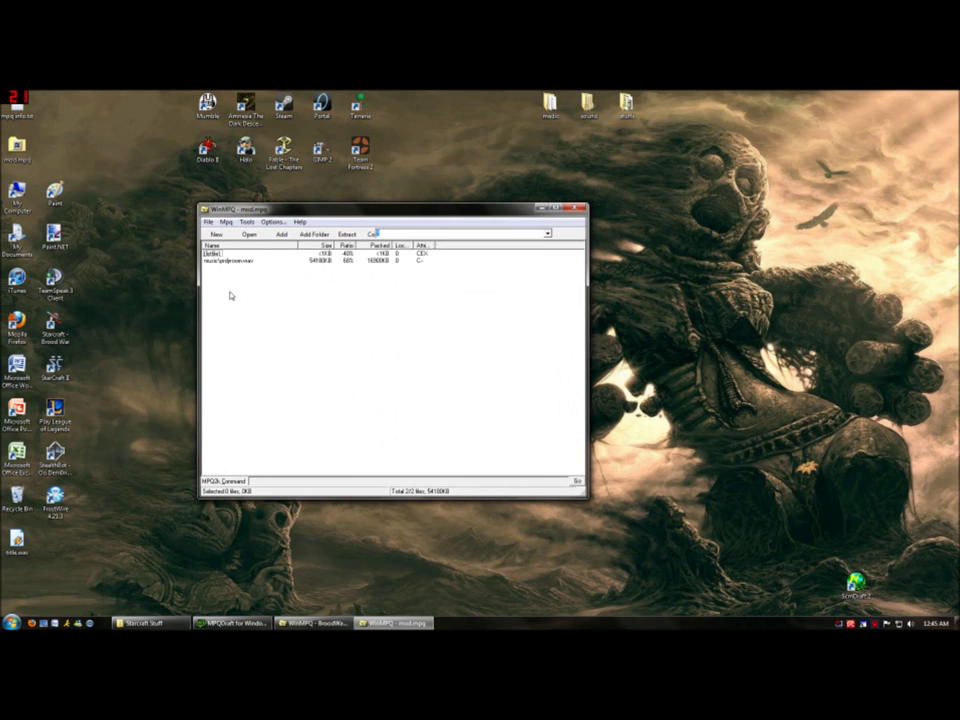
{"action": "left_click", "coordinate": [249, 234]}
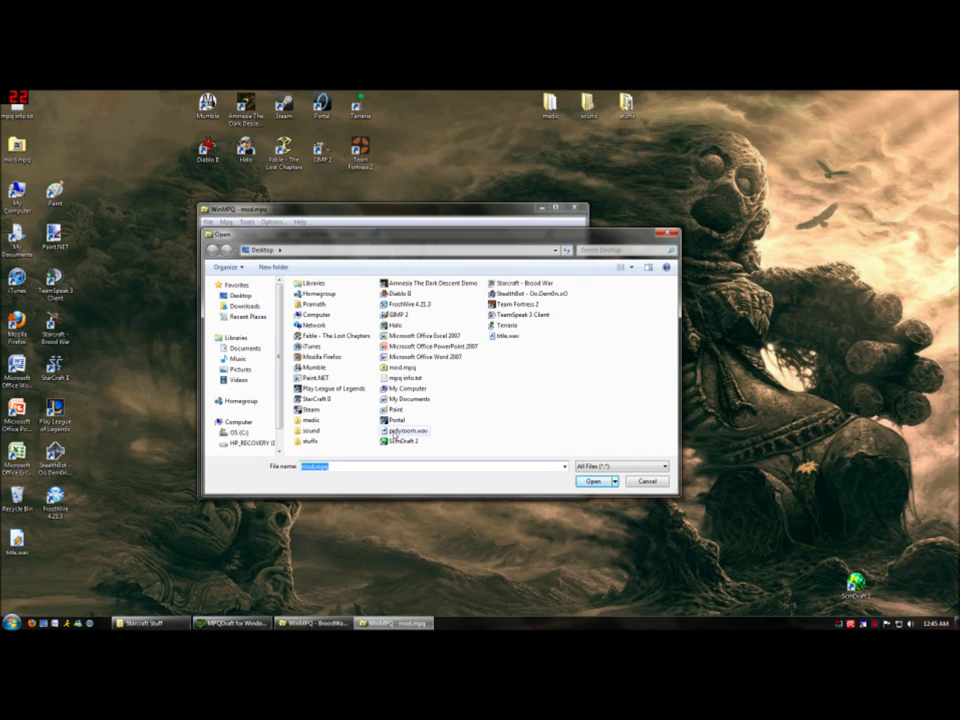
{"action": "double_click", "coordinate": [507, 335]}
{"action": "type", "text": "music"}
{"action": "key", "text": "Return"}
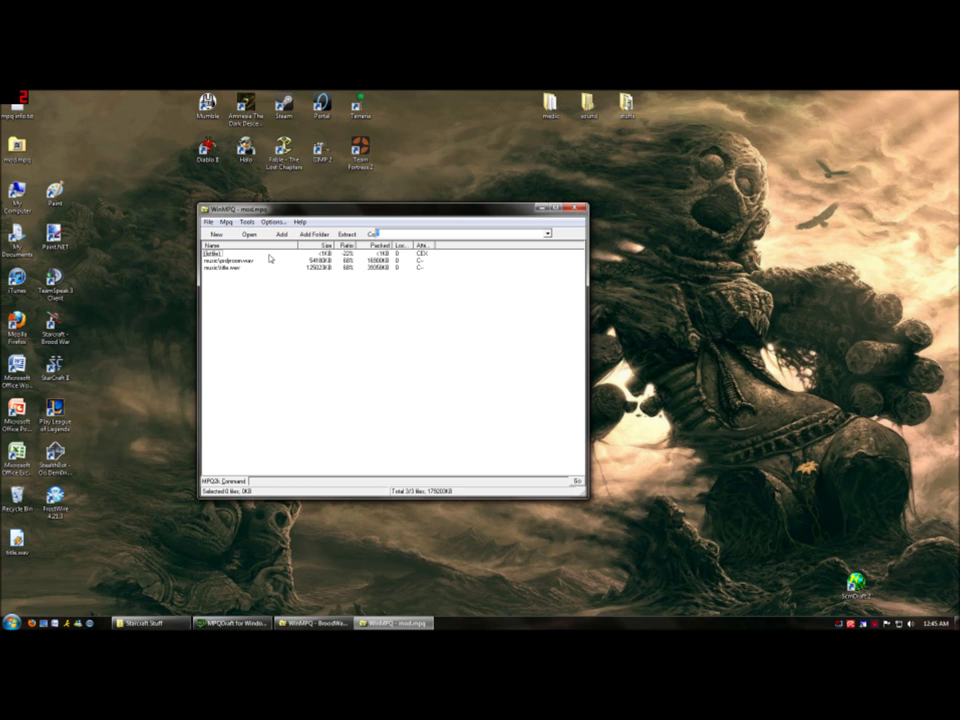
{"action": "left_click", "coordinate": [577, 207]}
{"action": "left_click", "coordinate": [577, 207]}
- Switch to MPQDraft, load an MPQ patch for the Starcraft component using mod.mpq, and launch the patched game
{"action": "left_click", "coordinate": [232, 622]}
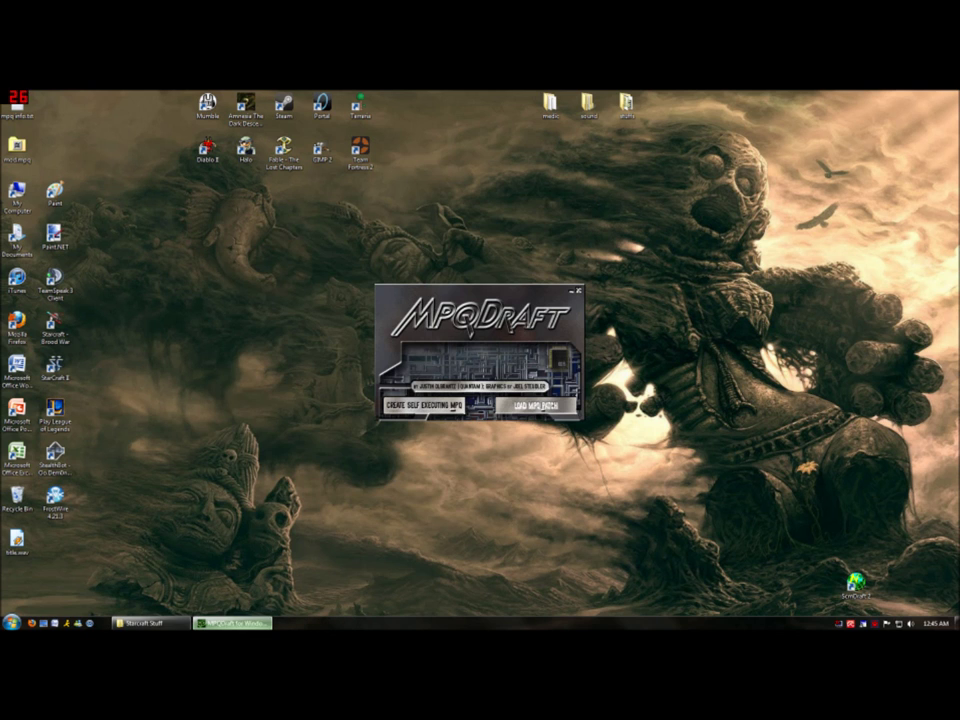
{"action": "key", "text": "Return"}
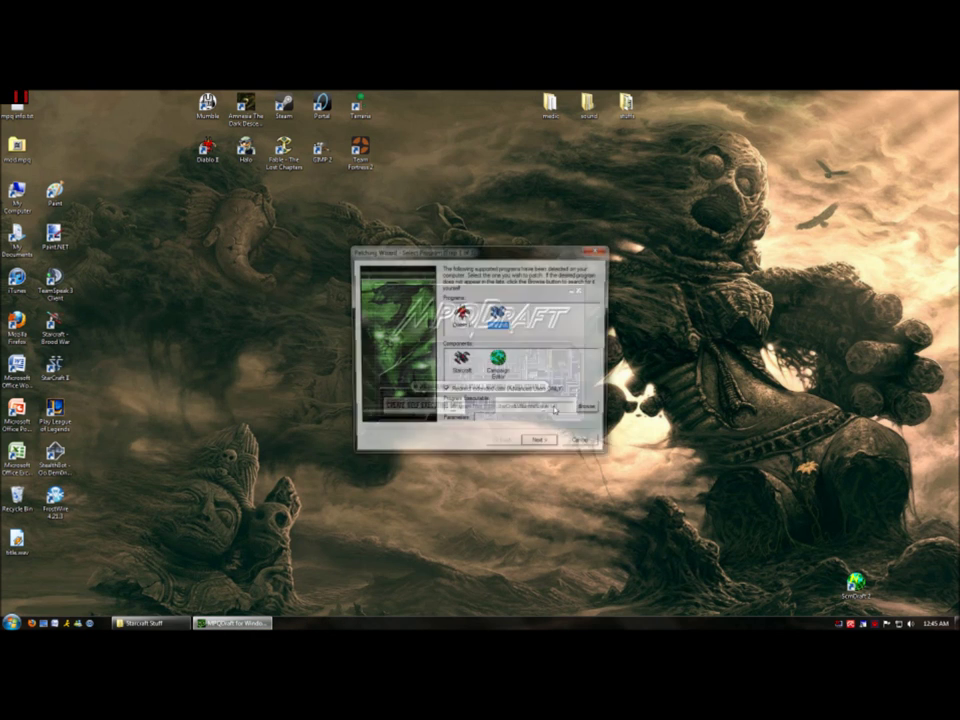
{"action": "left_click", "coordinate": [456, 366]}
{"action": "left_click", "coordinate": [539, 446]}
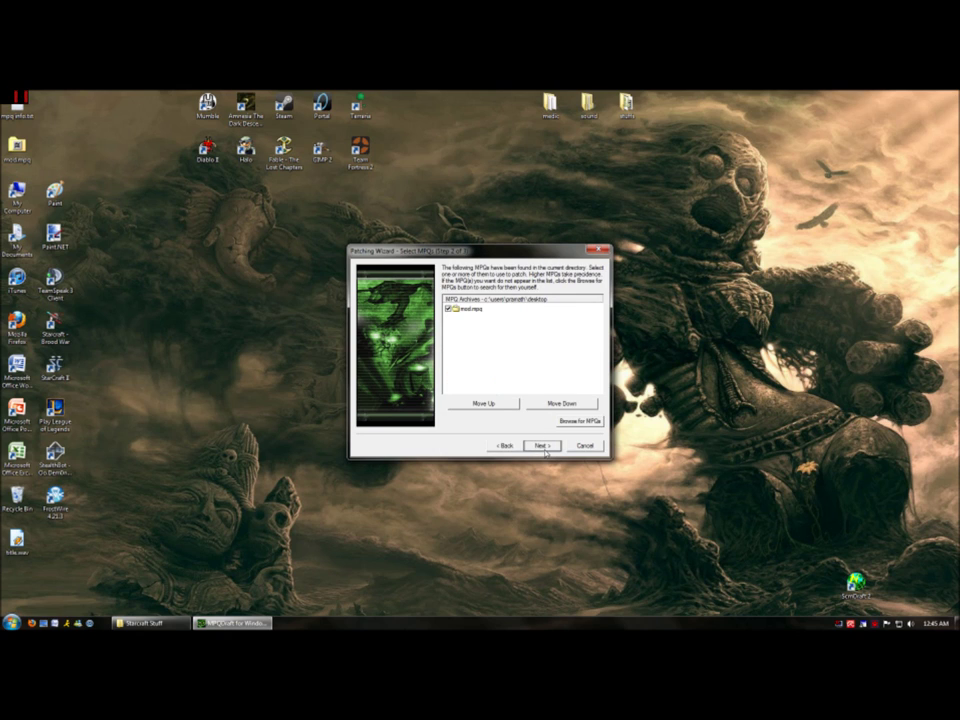
{"action": "left_click", "coordinate": [542, 446]}
{"action": "left_click", "coordinate": [545, 450]}
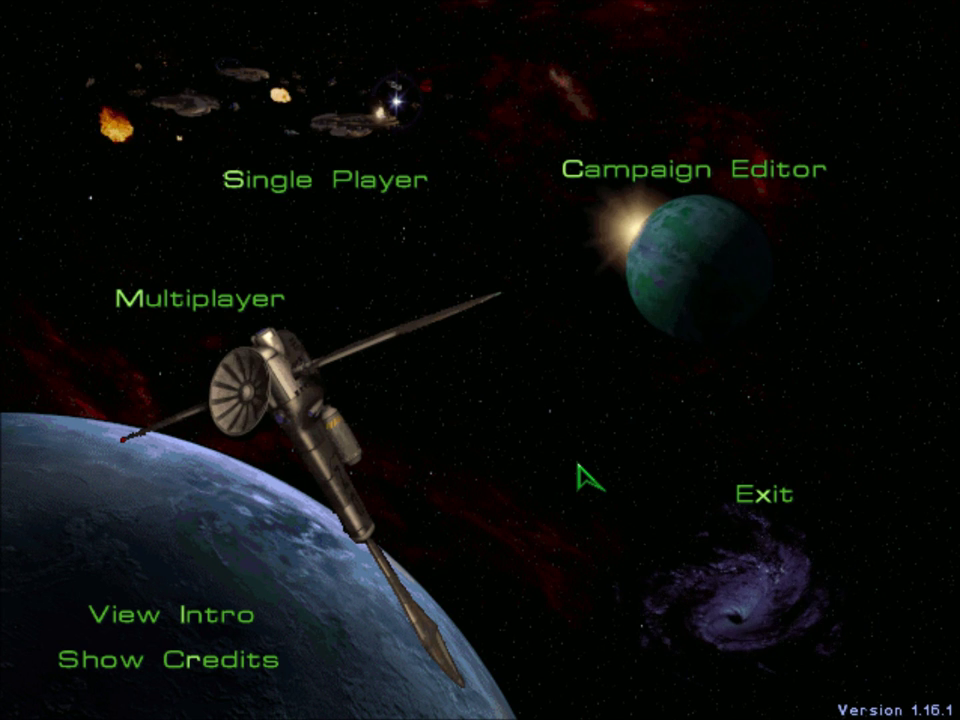